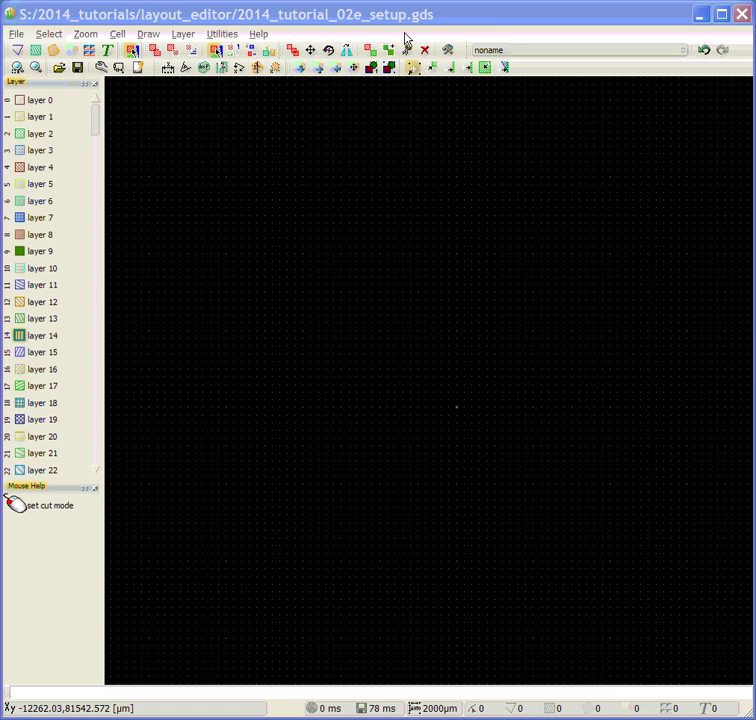
{"action": "right_click", "coordinate": [405, 38]}
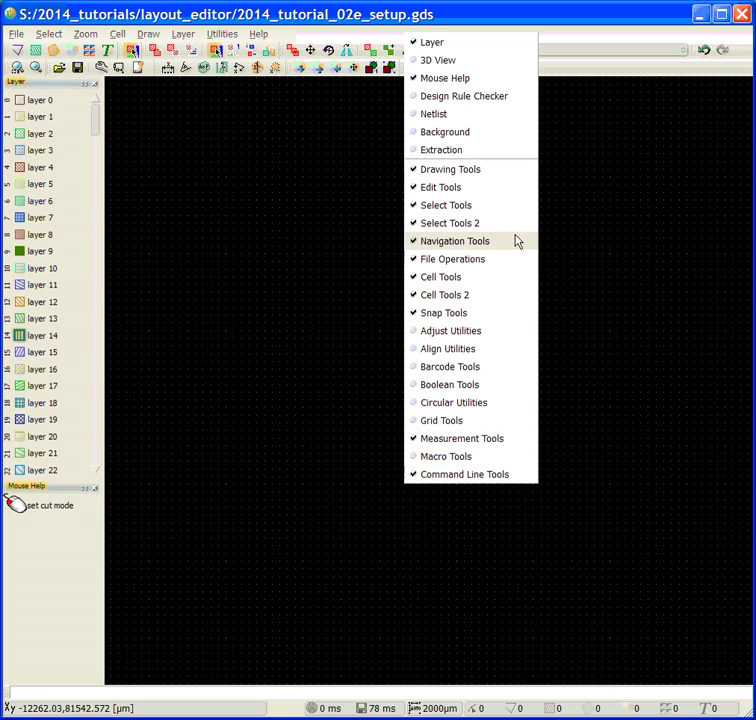
{"action": "left_click", "coordinate": [448, 113]}
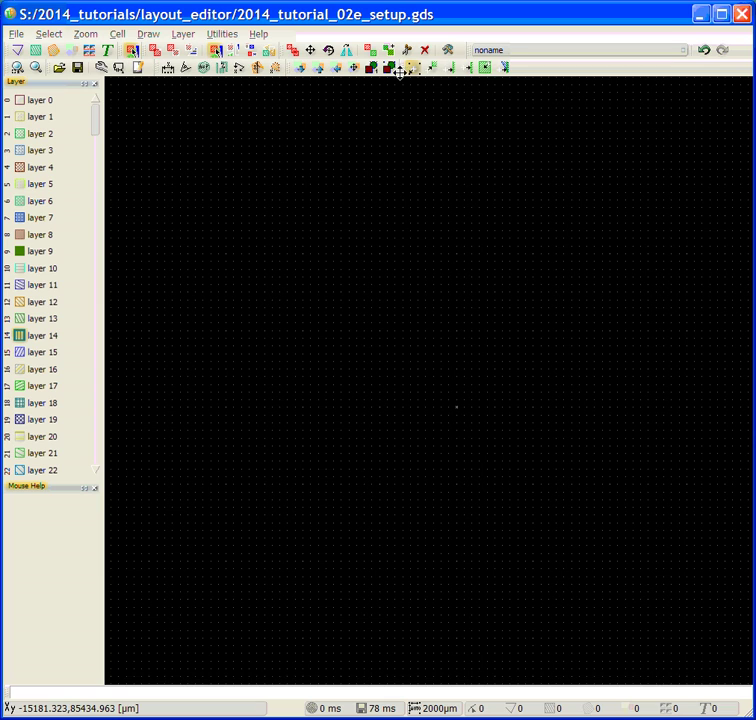
{"action": "mouse_move", "coordinate": [400, 68]}
{"action": "left_mouse_down"}
{"action": "mouse_move", "coordinate": [410, 84]}
{"action": "mouse_move", "coordinate": [407, 69]}
{"action": "left_mouse_up"}
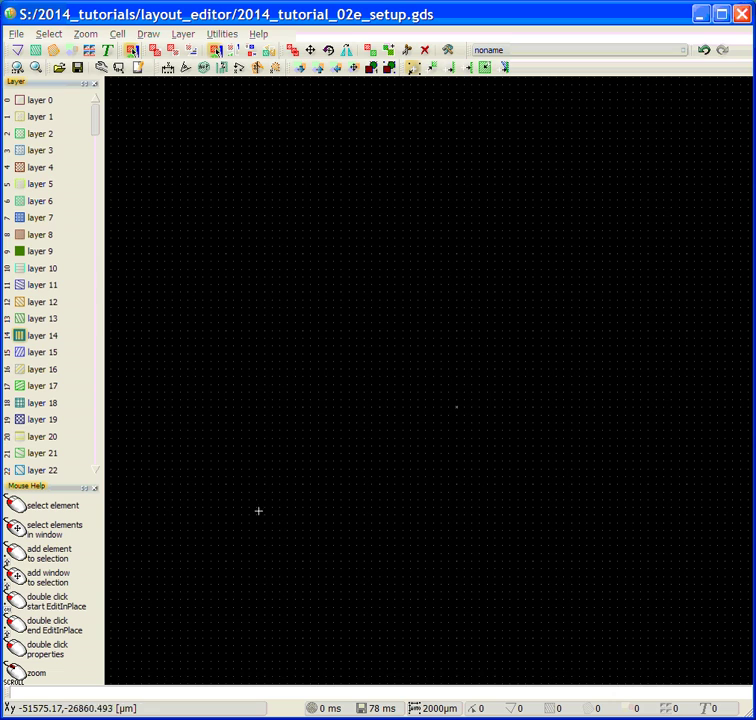
Step: Bring up the Layer Manager and rename layer 0 as "Mask guides"
{"action": "left_click", "coordinate": [180, 35]}
{"action": "left_click", "coordinate": [204, 204]}
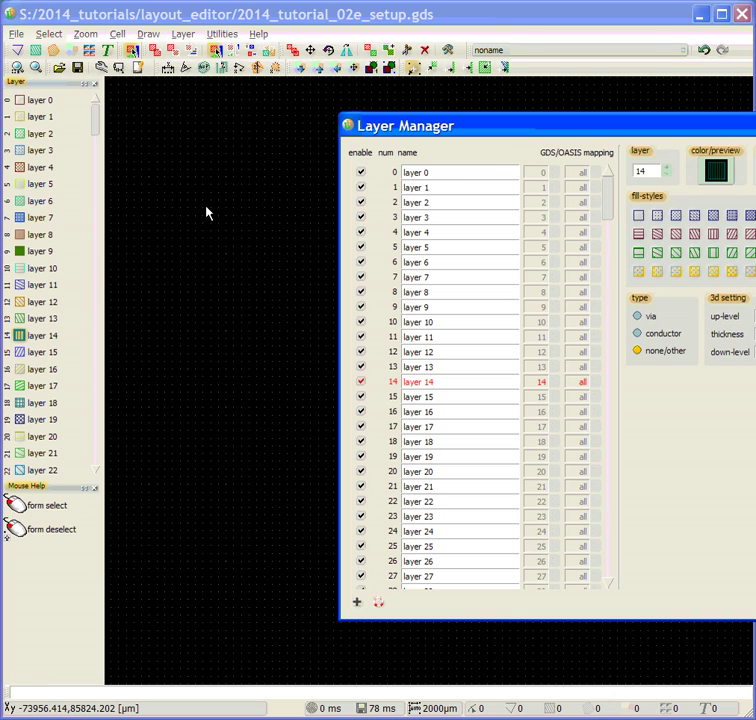
{"action": "left_click_drag", "start_coordinate": [527, 124], "coordinate": [324, 137]}
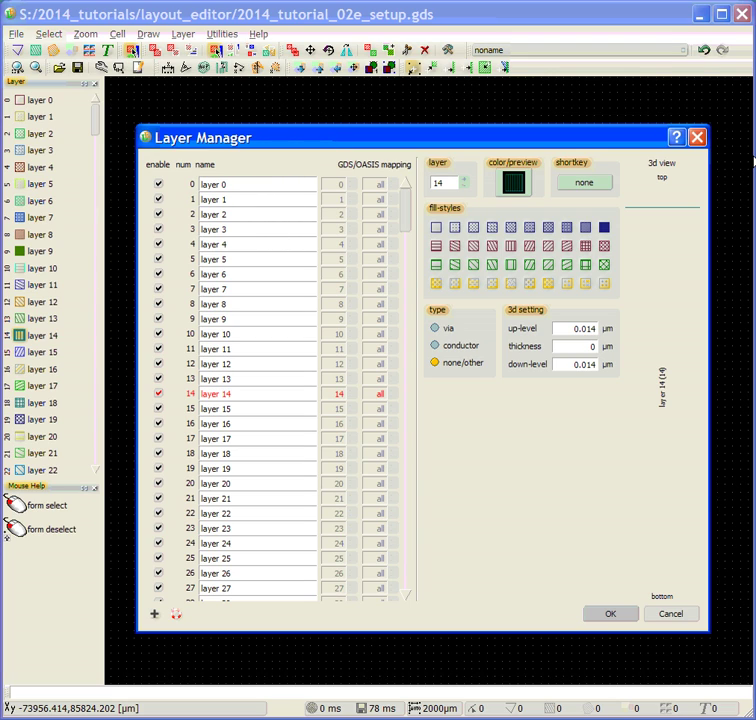
{"action": "left_click", "coordinate": [244, 184]}
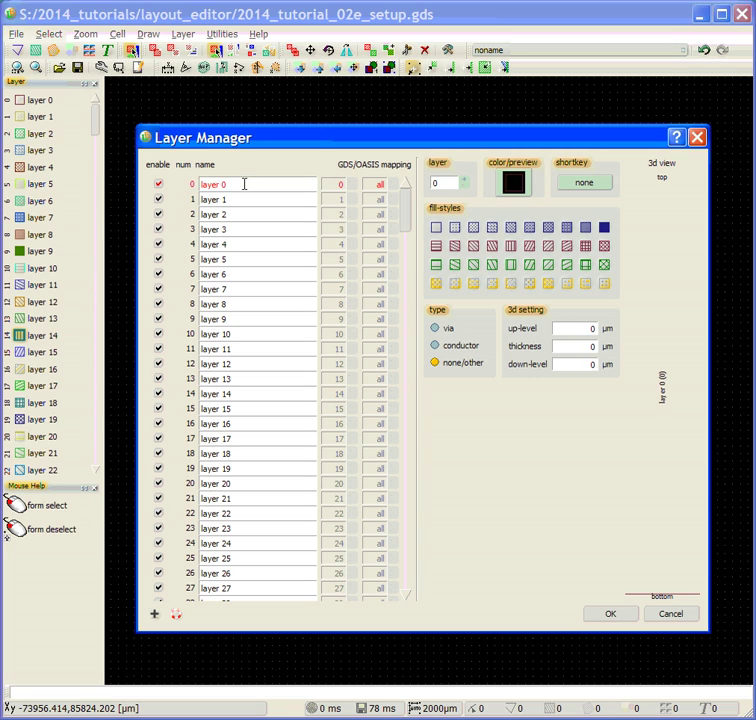
{"action": "double_click", "coordinate": [244, 184]}
{"action": "type", "text": "Mask guides"}
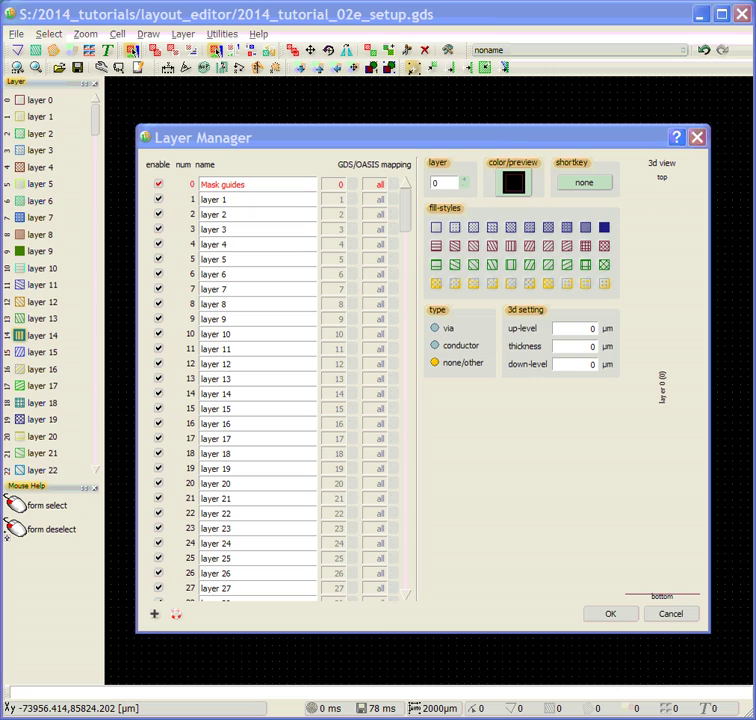
Step: Rename layer 1 as "Top Contacts (M3)" in the Layer Manager
{"action": "left_click", "coordinate": [252, 200]}
{"action": "left_click_drag", "start_coordinate": [252, 200], "coordinate": [199, 195]}
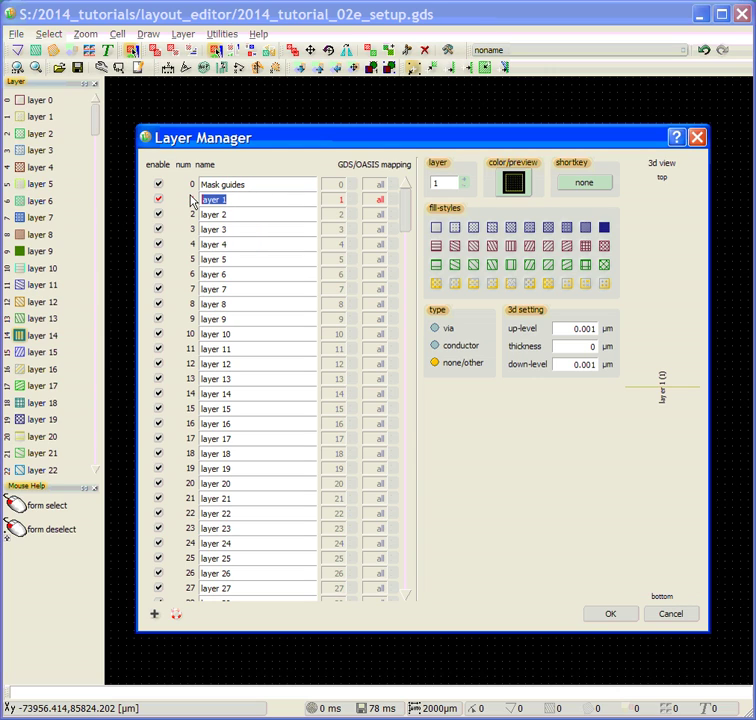
{"action": "type", "text": "Top Contacts"}
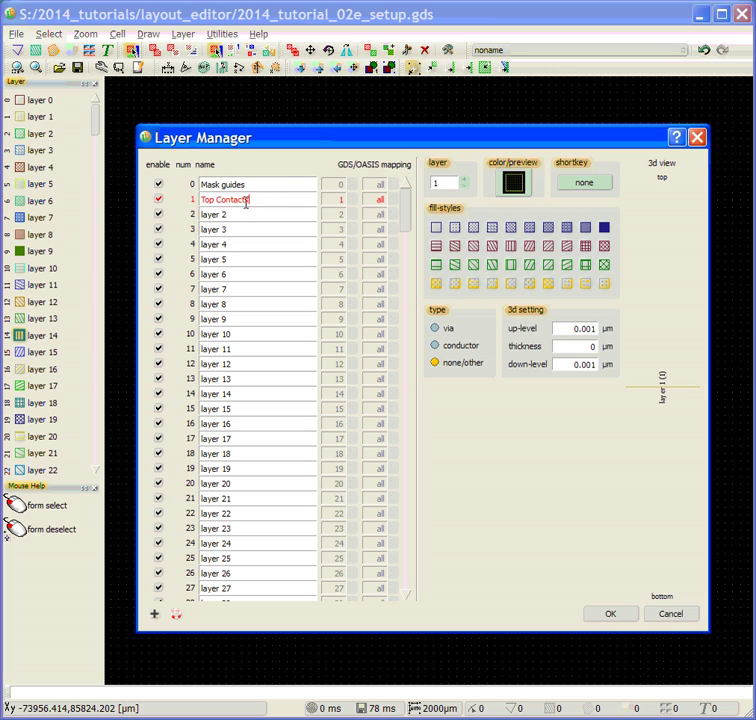
{"action": "type", "text": " ("}
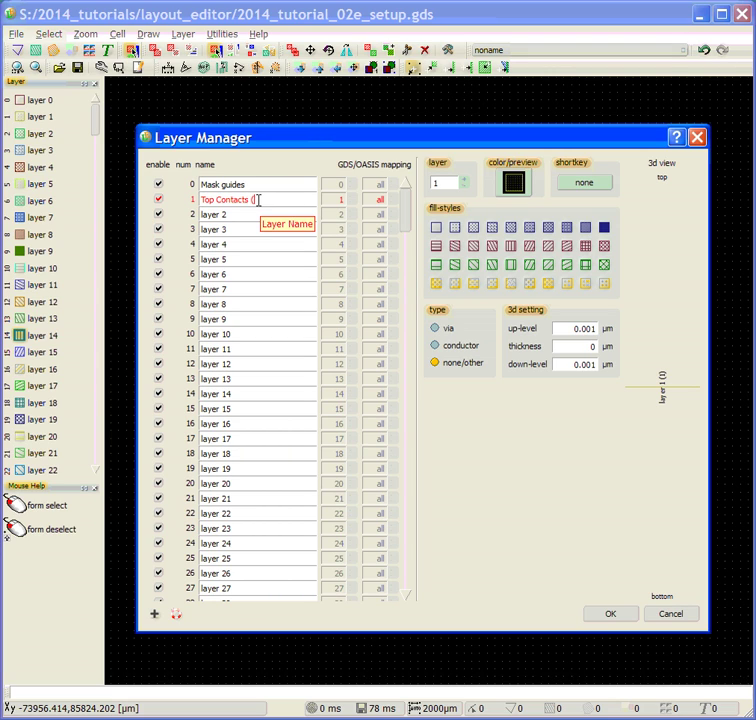
{"action": "type", "text": "M3)"}
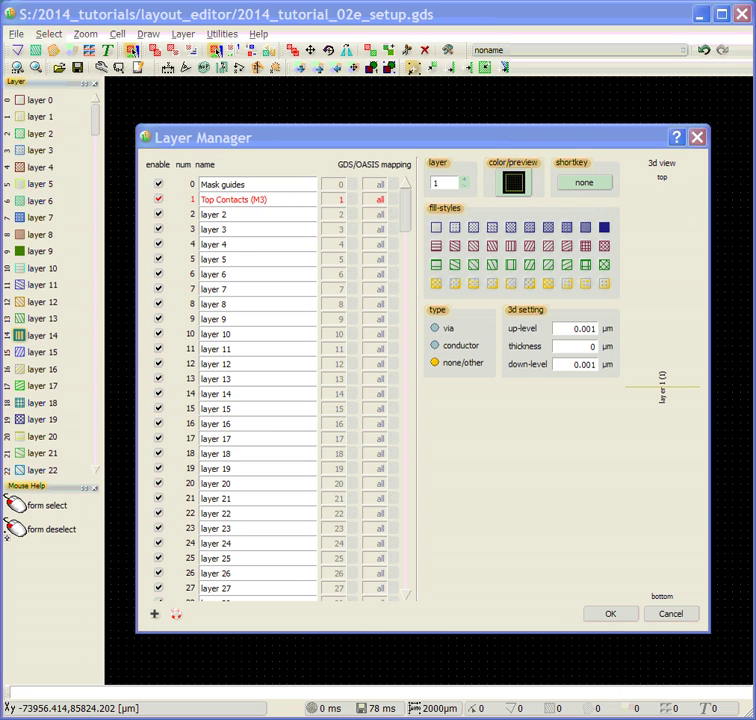
Step: Rename layer 2 as "Top Dielectric & Graphene (M1)" in the Layer Manager
{"action": "left_click", "coordinate": [244, 217]}
{"action": "left_click", "coordinate": [244, 216]}
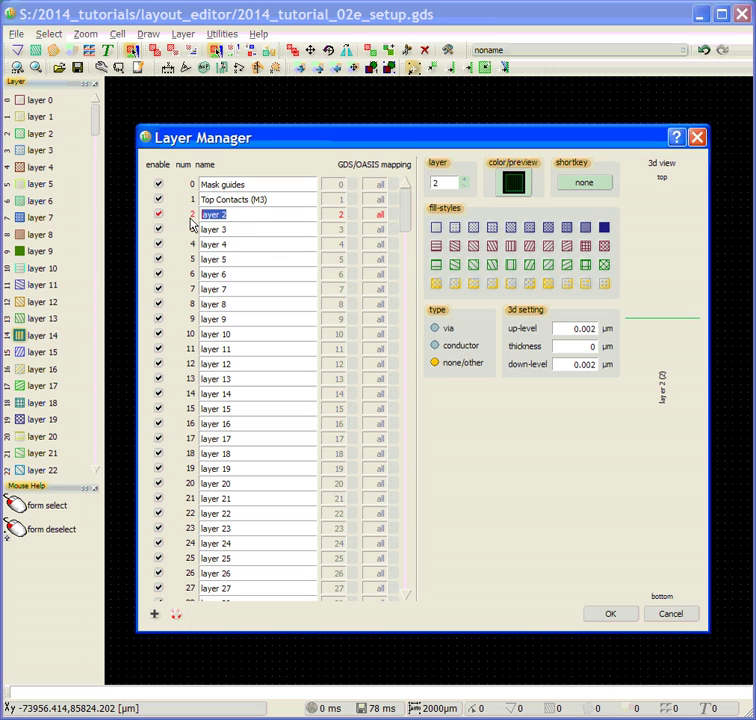
{"action": "type", "text": "Top Dielectric & Graphene"}
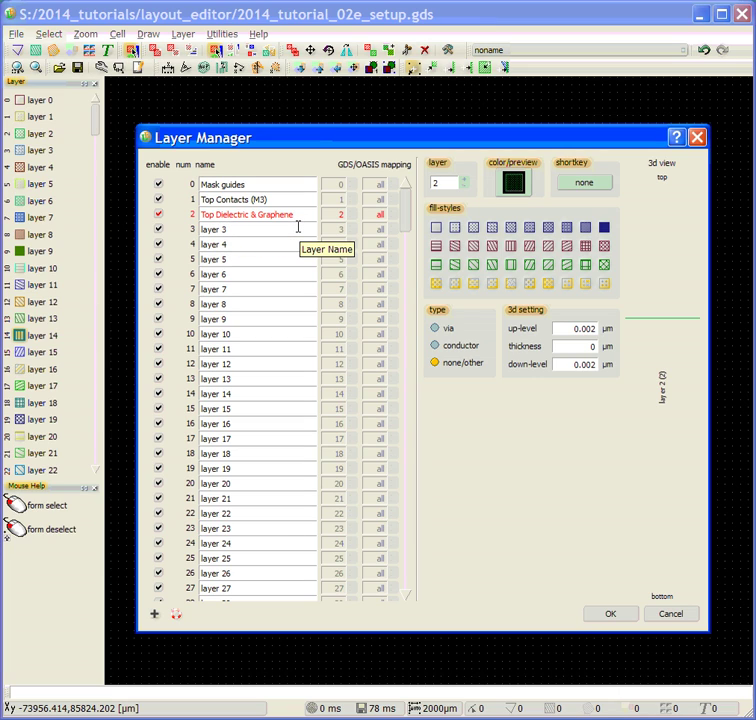
{"action": "type", "text": "(M1)"}
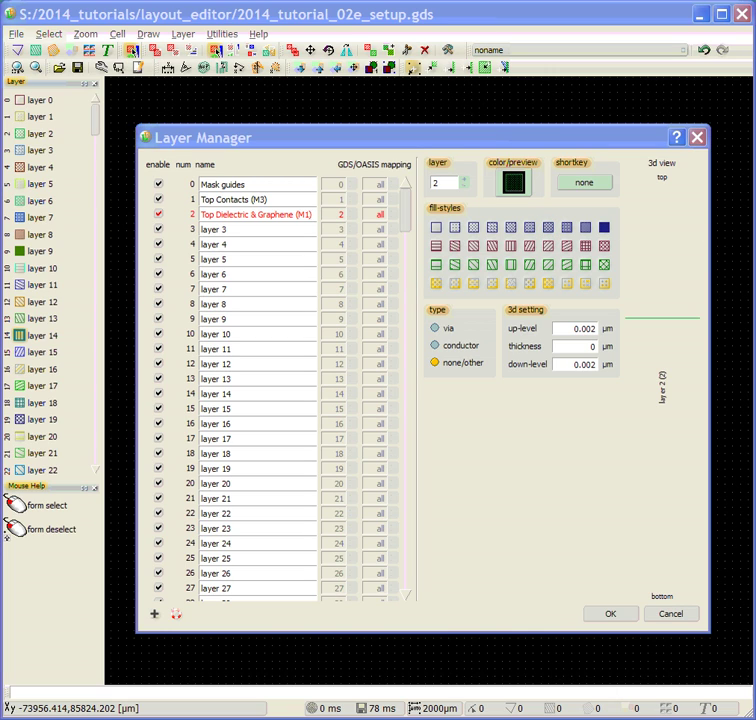
Step: Rename layer 3 as "Expose Graphene (M2)" in the Layer Manager
{"action": "left_click", "coordinate": [257, 228]}
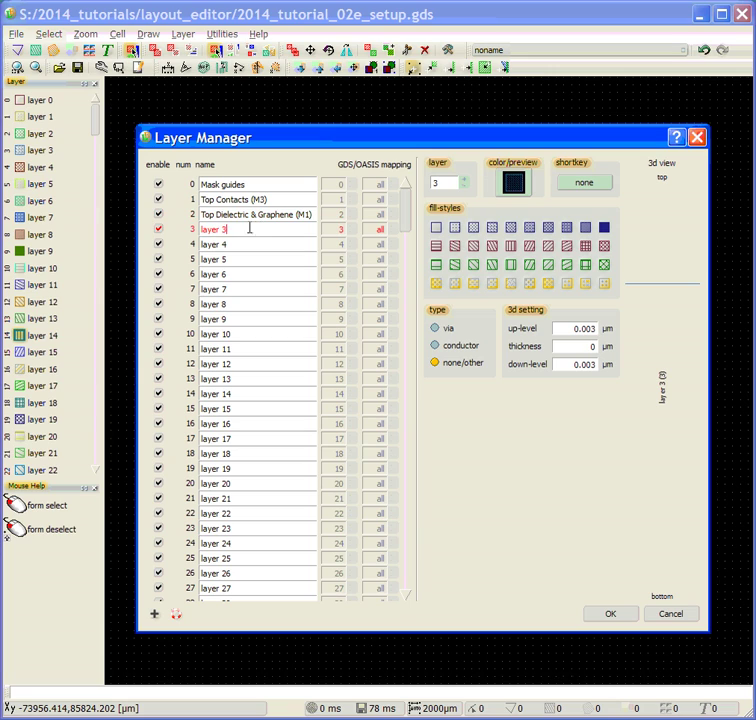
{"action": "left_click_drag", "start_coordinate": [249, 228], "coordinate": [187, 235]}
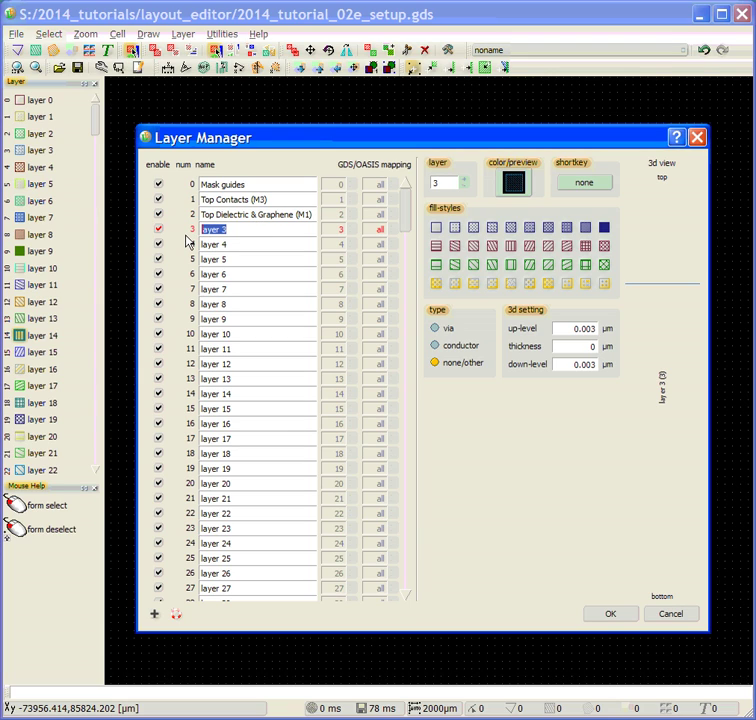
{"action": "type", "text": "Expose Graphene (M2"}
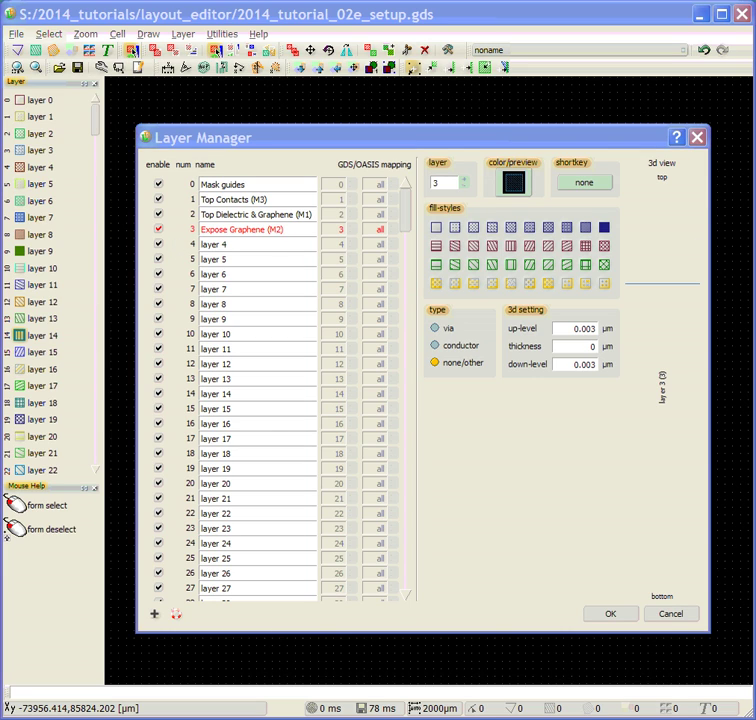
Step: Rename layer 4 as "Bottom Dielectric" and layer 5 as "p-type Si substrate"
{"action": "left_click", "coordinate": [240, 245]}
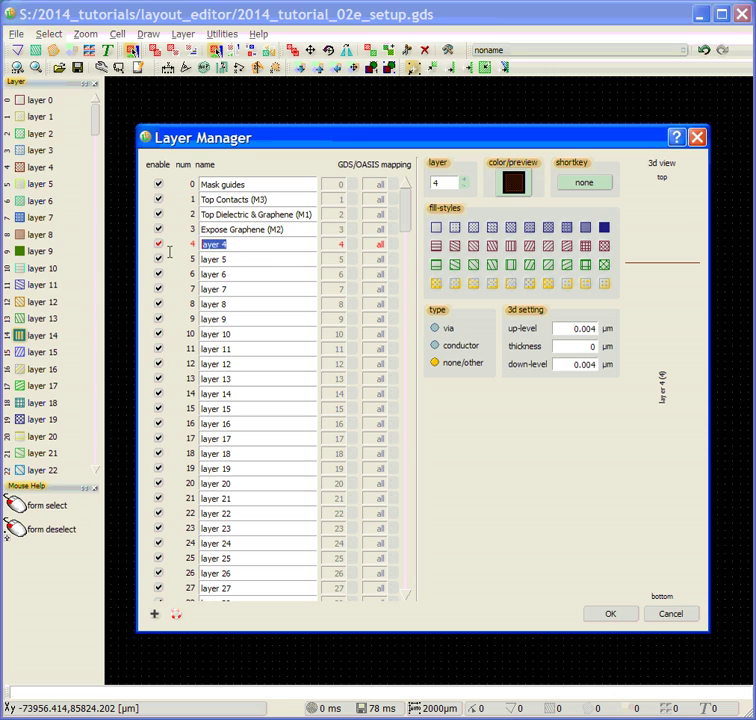
{"action": "type", "text": "Bottom Dielectric"}
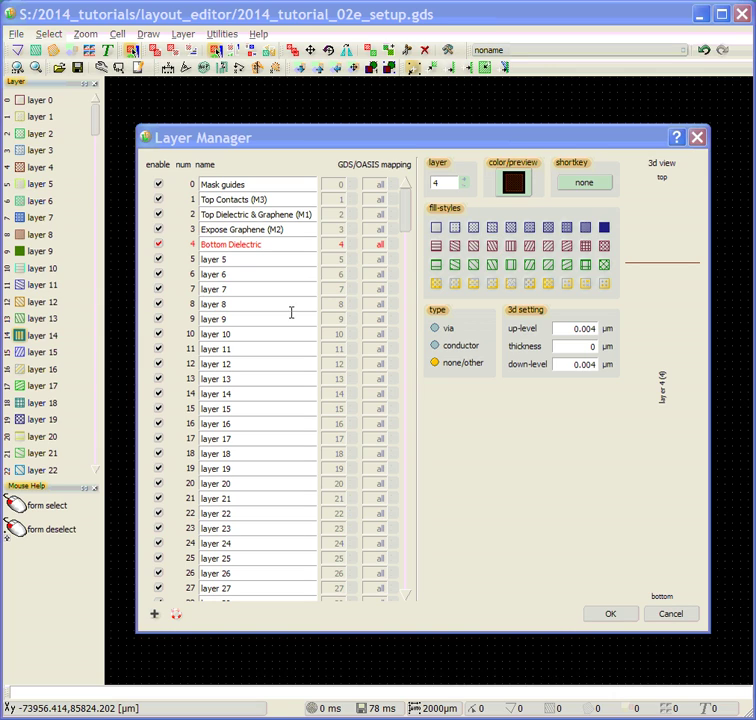
{"action": "left_click", "coordinate": [238, 259]}
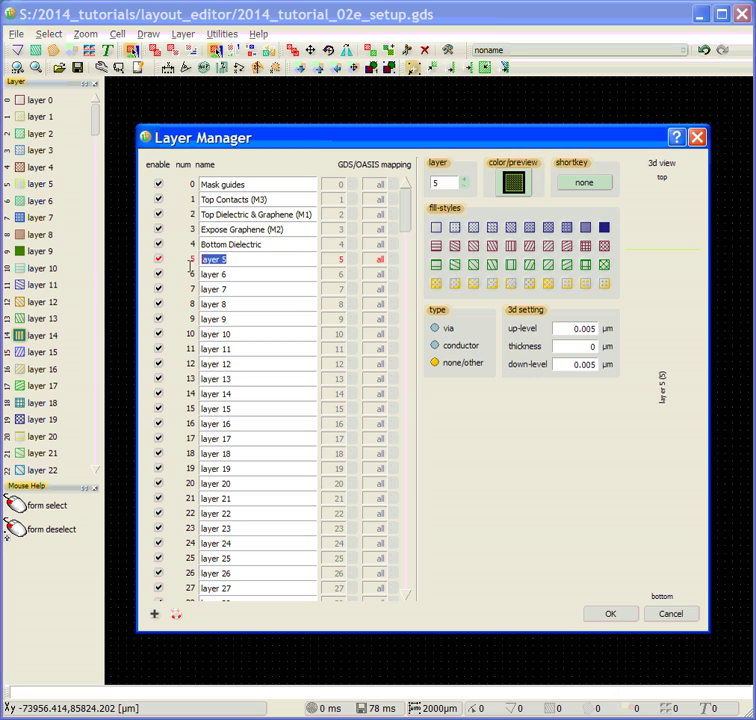
{"action": "type", "text": "p-type Si substrate"}
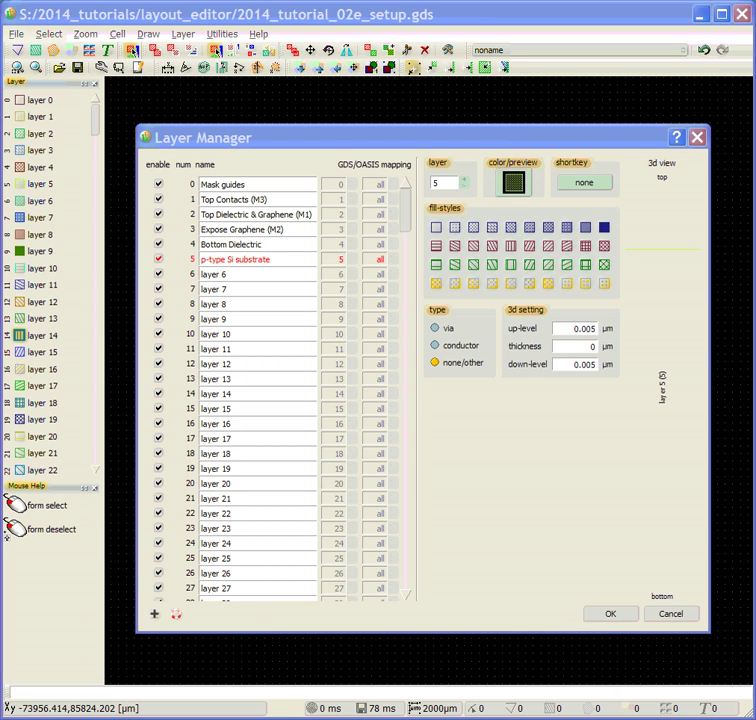
Step: Rename layer 6 as "Bottom Metal 1" and layer 7 as "Bottom Metal 2"
{"action": "left_click", "coordinate": [202, 274]}
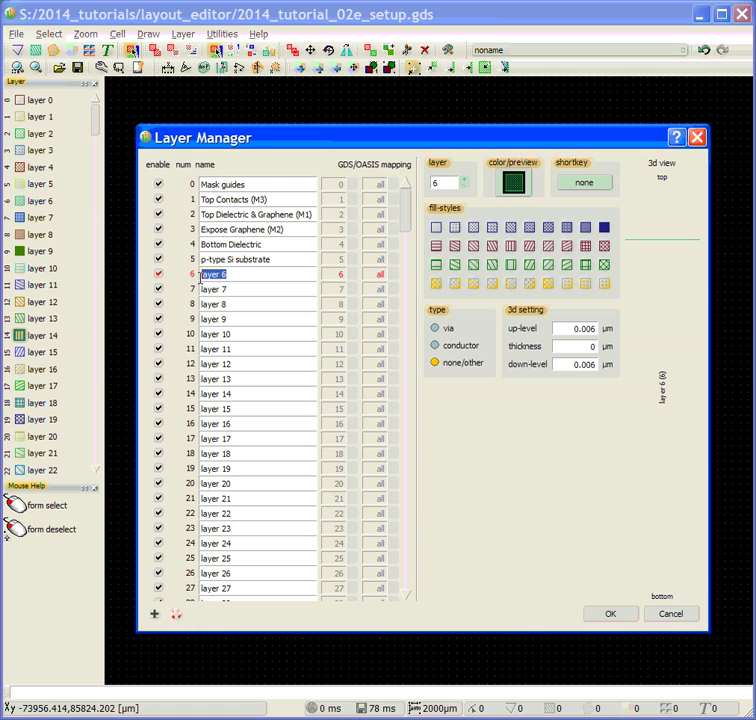
{"action": "type", "text": "Bottom Metal 1"}
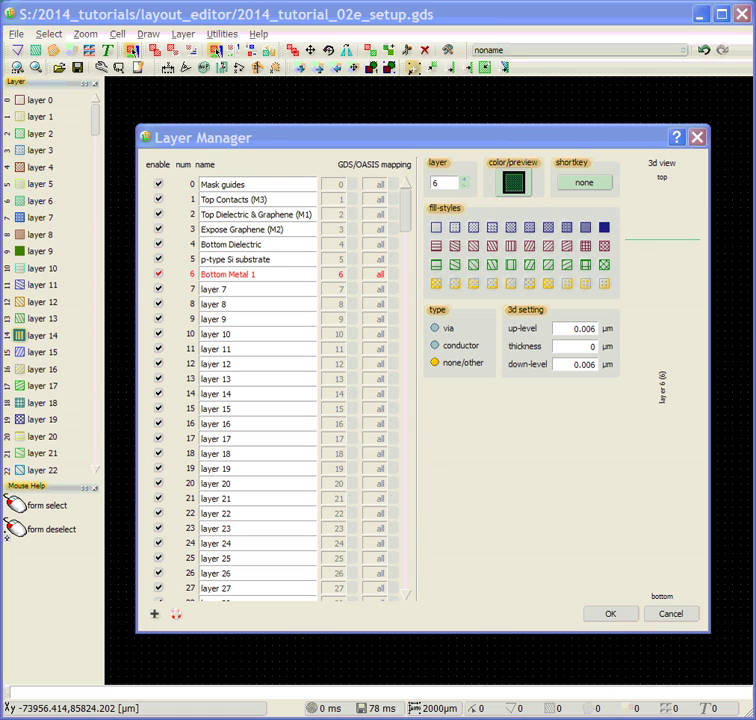
{"action": "left_click", "coordinate": [258, 290]}
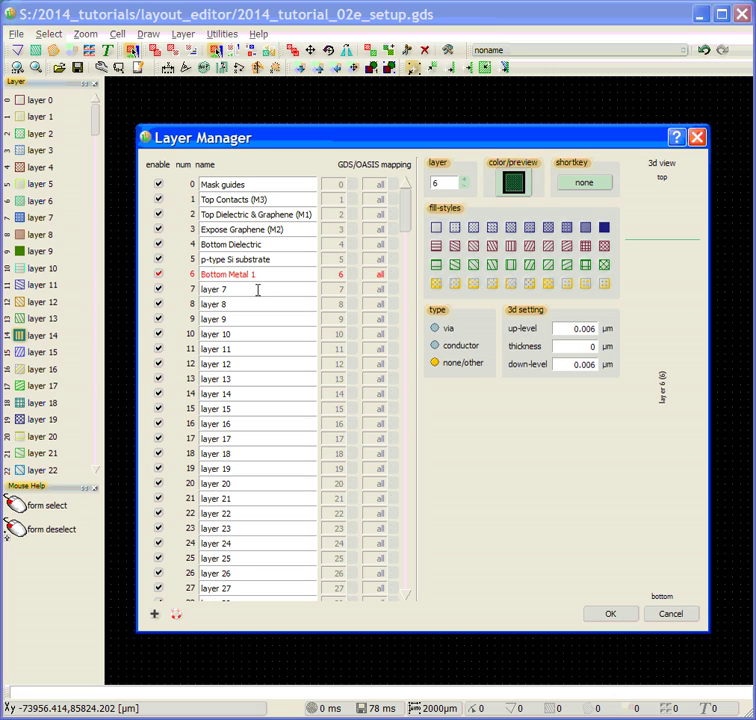
{"action": "left_click", "coordinate": [258, 290]}
{"action": "type", "text": "Bottom Metal 2"}
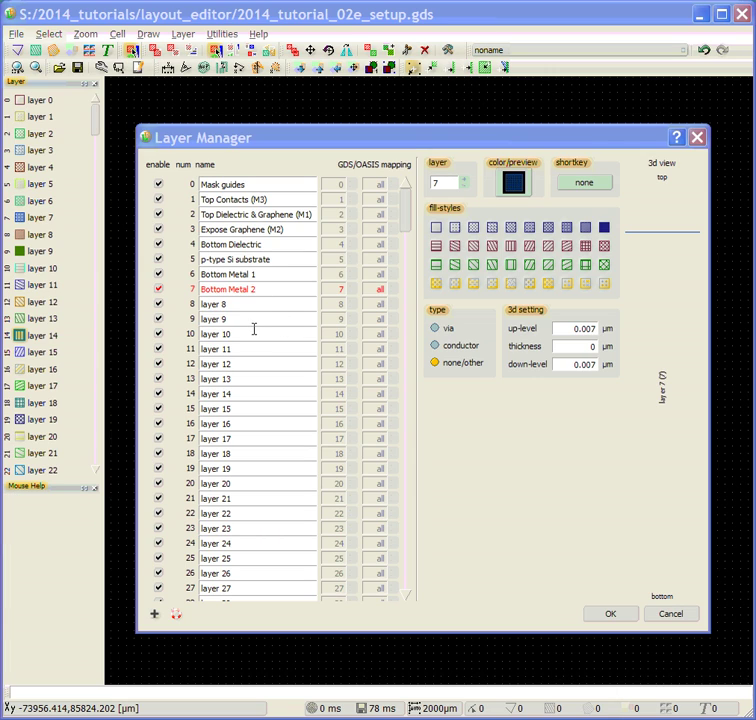
Step: Rename layer 10 as "Die courtyard" and give it the empty fill style with an orange-red color (RGB 255, 85, 0)
{"action": "left_click_drag", "start_coordinate": [254, 337], "coordinate": [206, 334]}
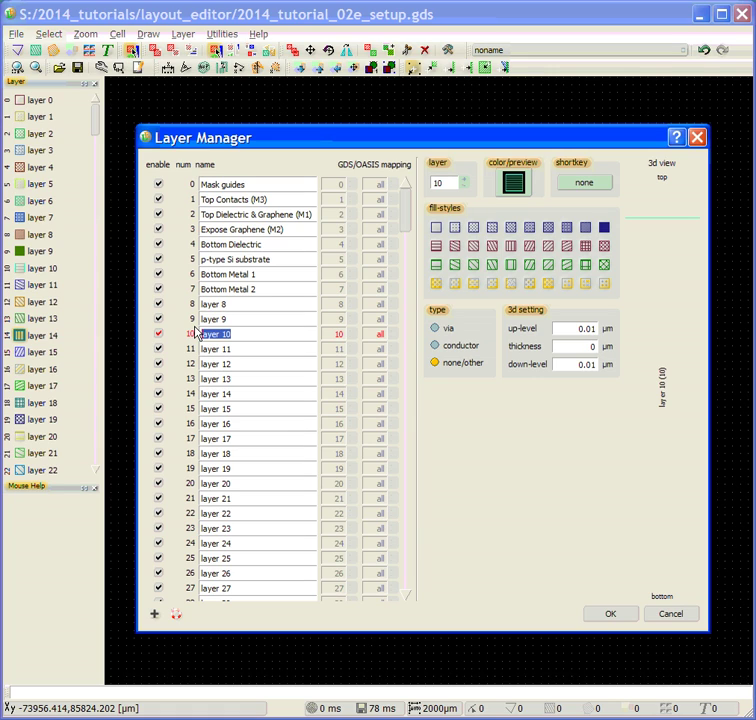
{"action": "type", "text": "Die courtyard"}
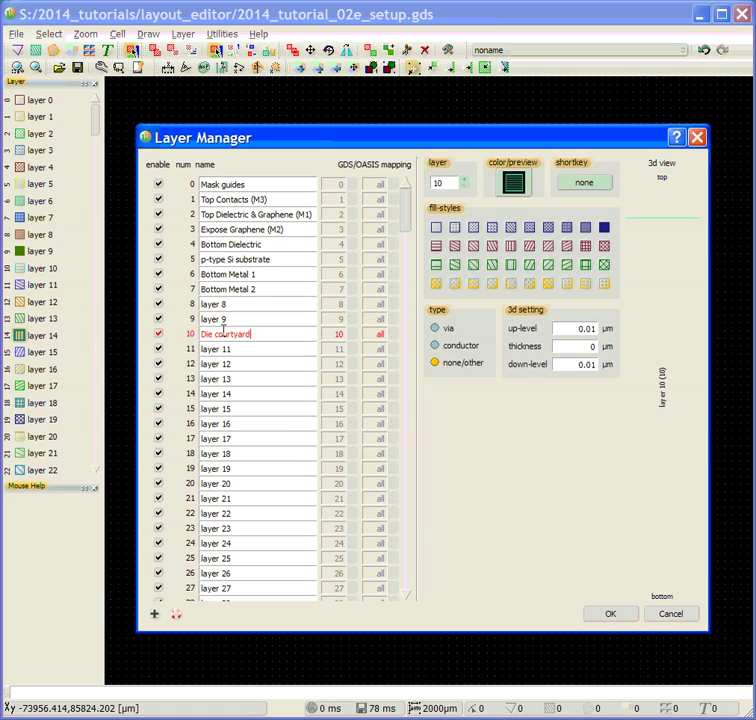
{"action": "left_click", "coordinate": [446, 229]}
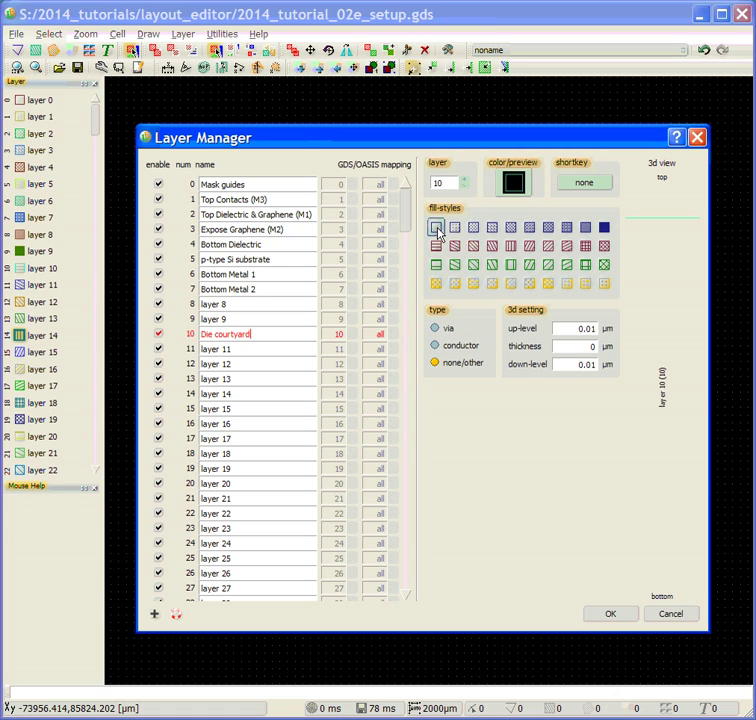
{"action": "left_click", "coordinate": [516, 184]}
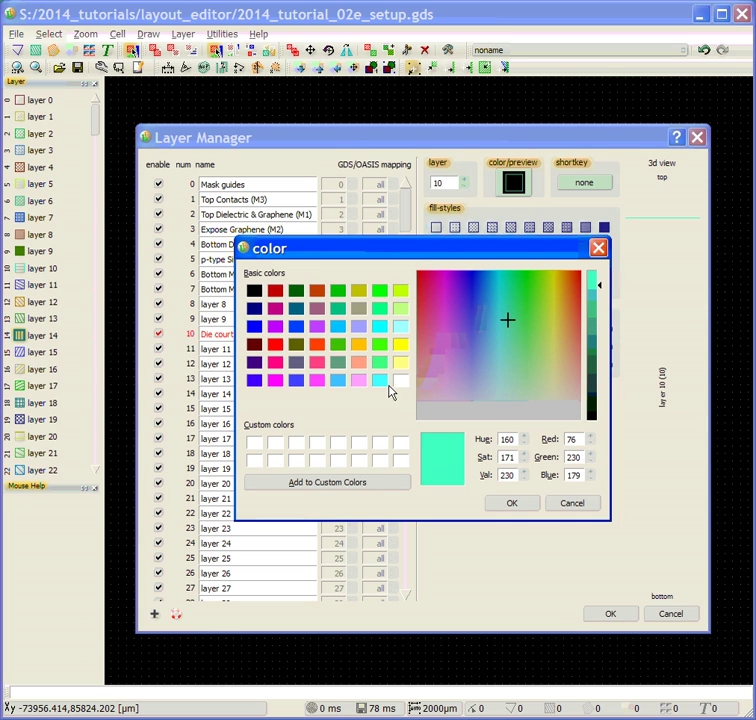
{"action": "left_click", "coordinate": [316, 345]}
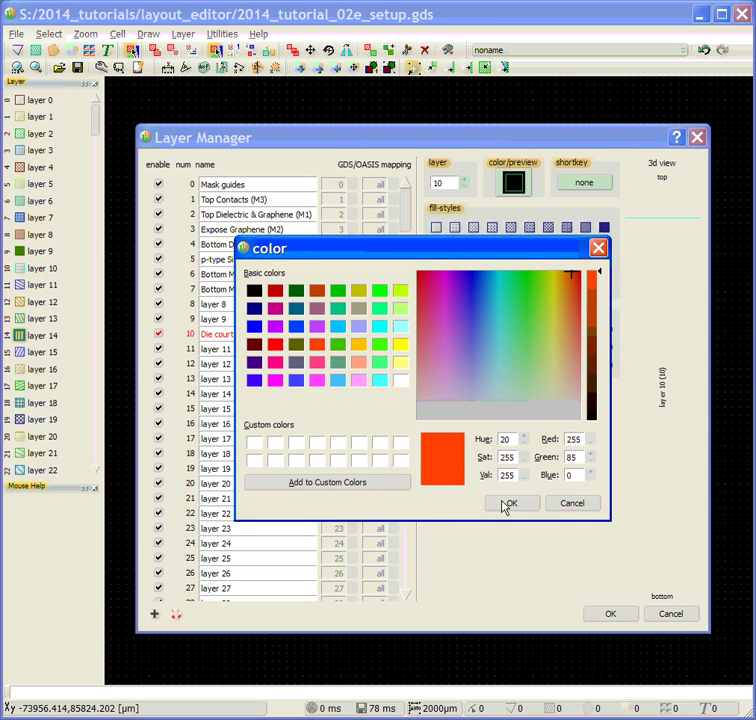
{"action": "left_click", "coordinate": [507, 504]}
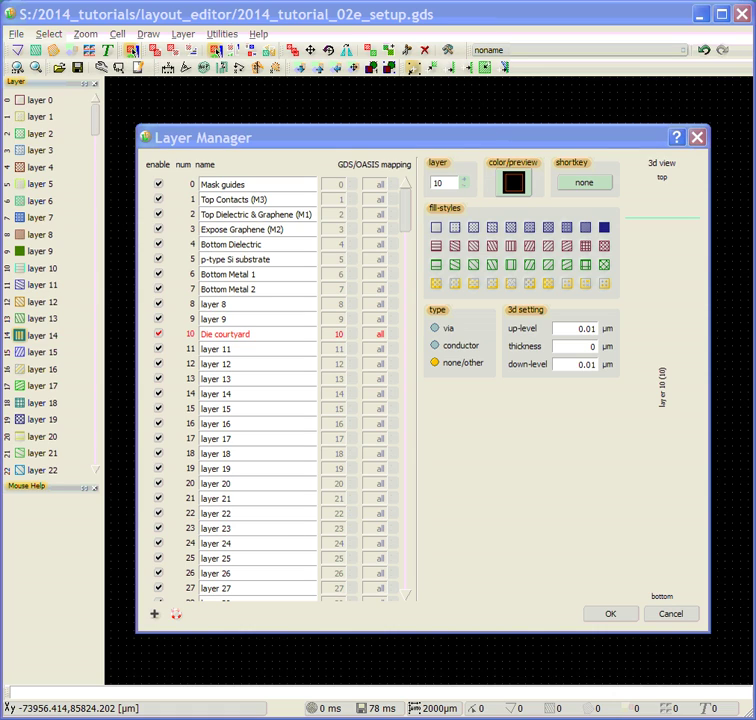
Step: Rename layer 11 as "Contact keepout" and layer 12 as "Saw channel center"
{"action": "left_click", "coordinate": [231, 348]}
{"action": "left_click_drag", "start_coordinate": [230, 349], "coordinate": [186, 350]}
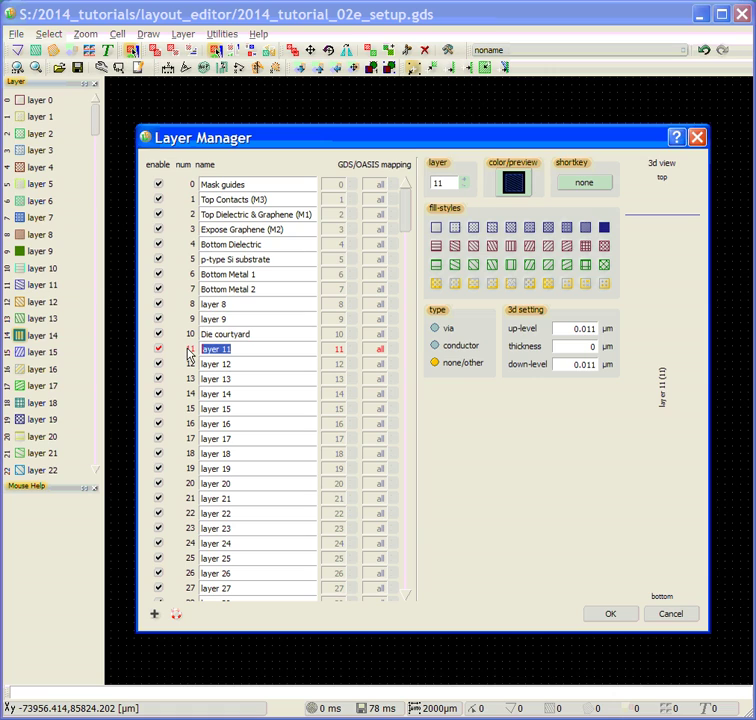
{"action": "type", "text": "Contact keepout"}
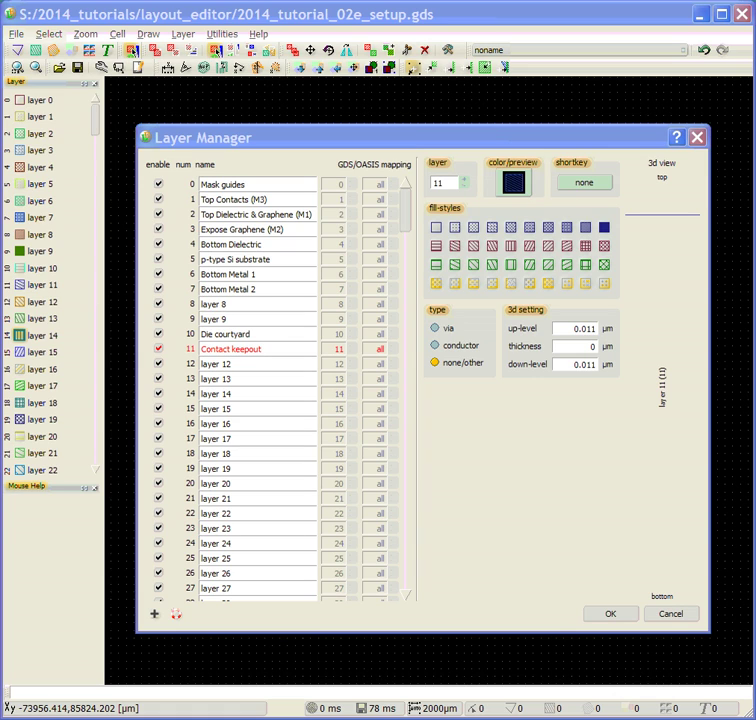
{"action": "left_click", "coordinate": [233, 365]}
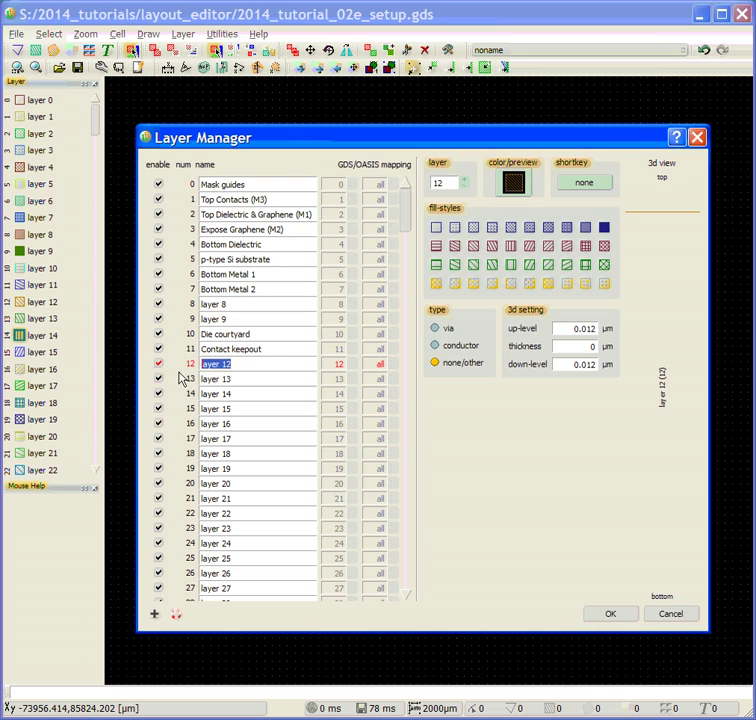
{"action": "type", "text": "Saw channel center"}
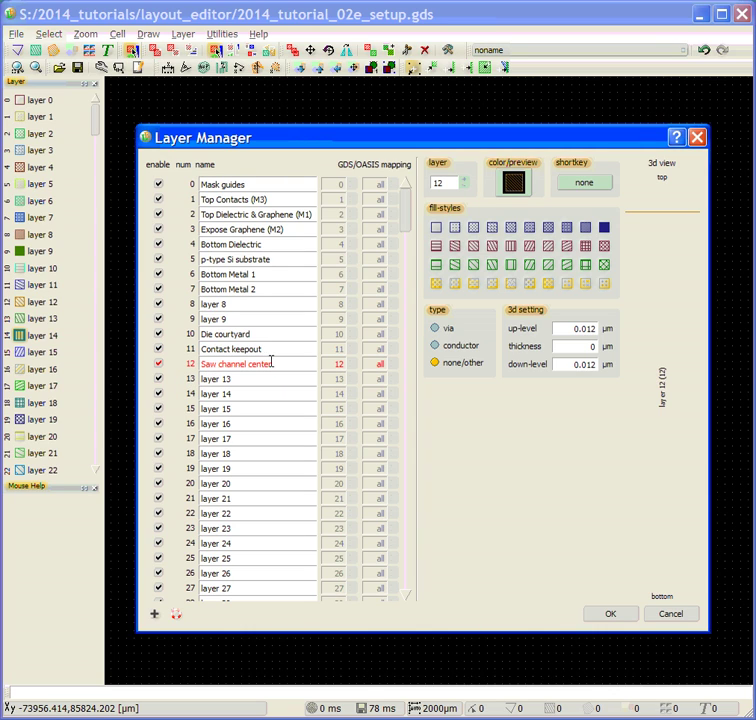
Step: Give layer 12 the empty fill style and rename layer 13 as "Pad-to-Pad keep out"
{"action": "left_click", "coordinate": [437, 228]}
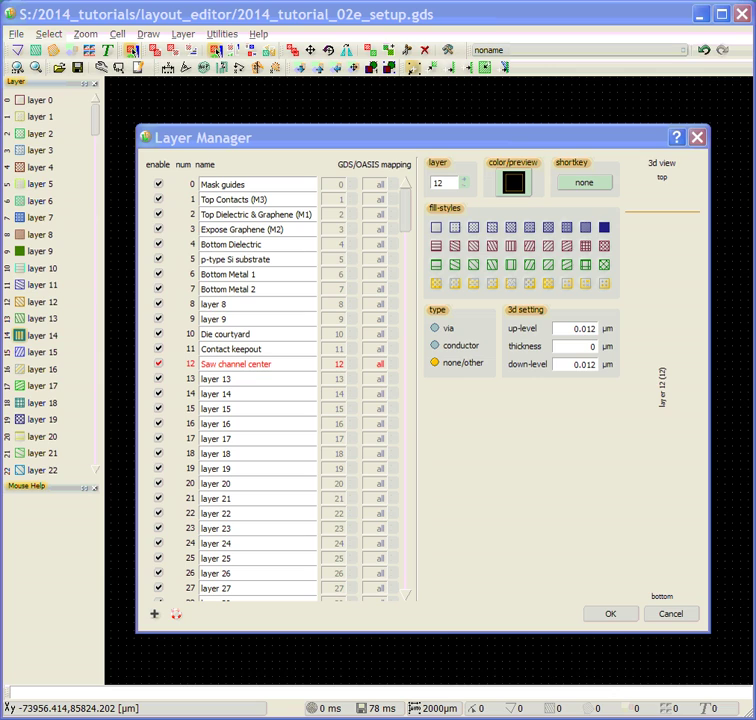
{"action": "left_click", "coordinate": [250, 378]}
{"action": "left_click_drag", "start_coordinate": [250, 378], "coordinate": [197, 389]}
{"action": "type", "text": "Pad-to-Pad keep out"}
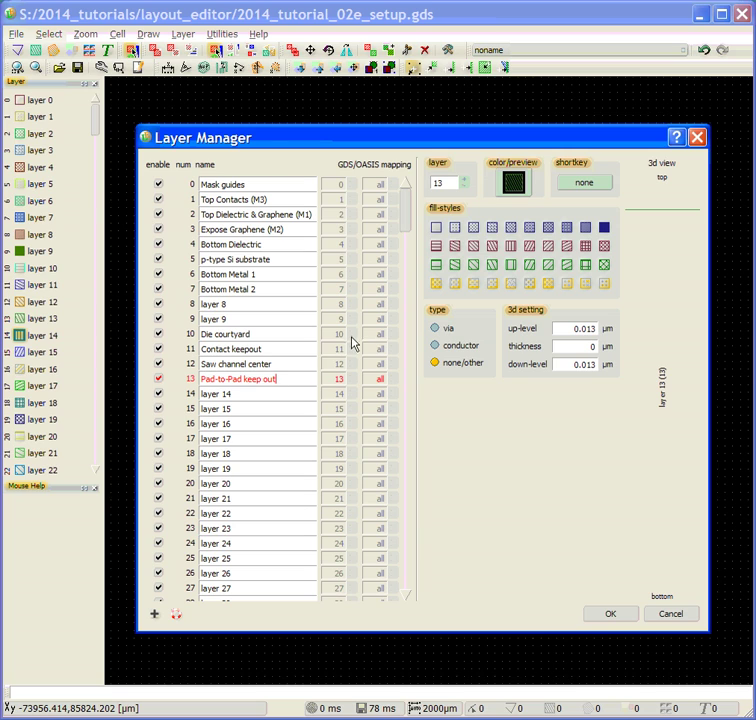
Step: Give layer 13 the empty fill style and a magenta color (RGB 255, 85, 255)
{"action": "left_click", "coordinate": [435, 229]}
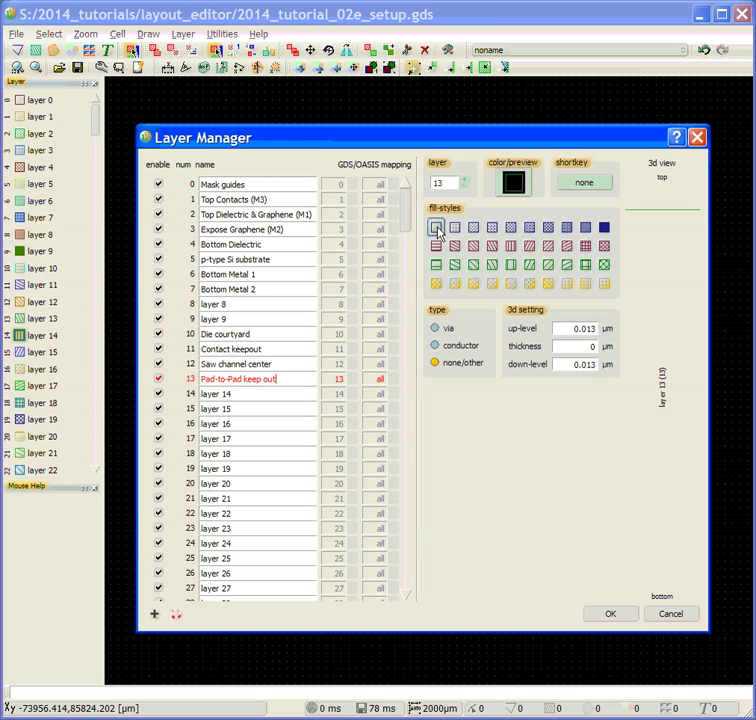
{"action": "left_click", "coordinate": [519, 189]}
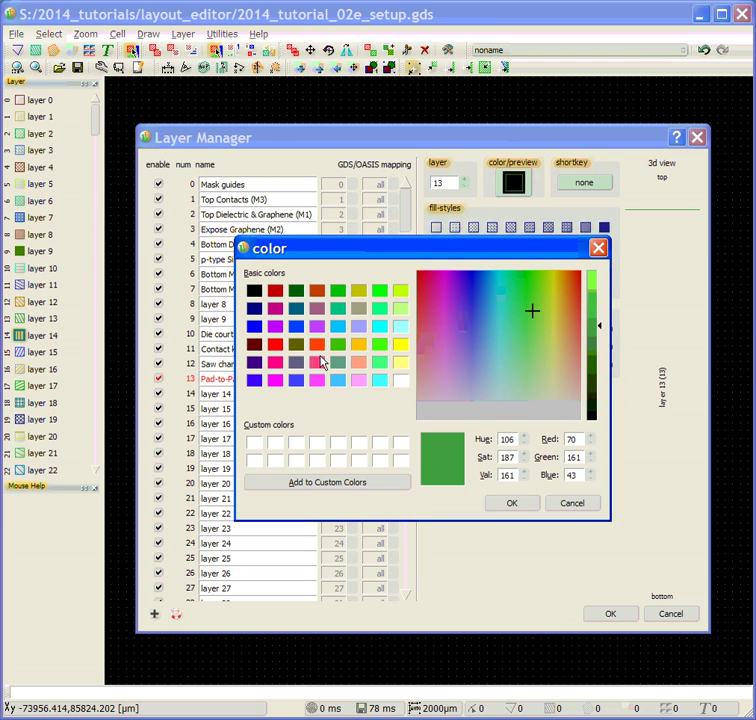
{"action": "left_click", "coordinate": [316, 381]}
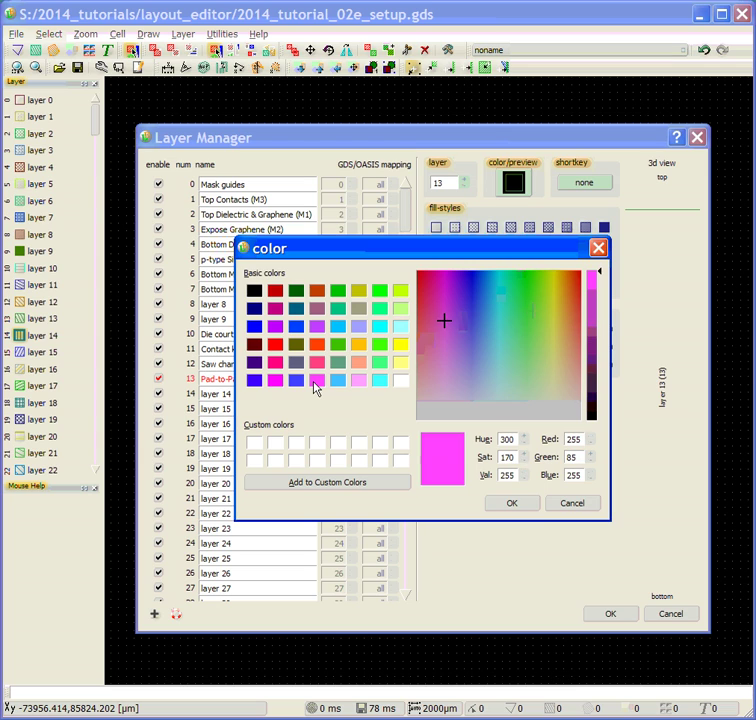
{"action": "left_click", "coordinate": [499, 505]}
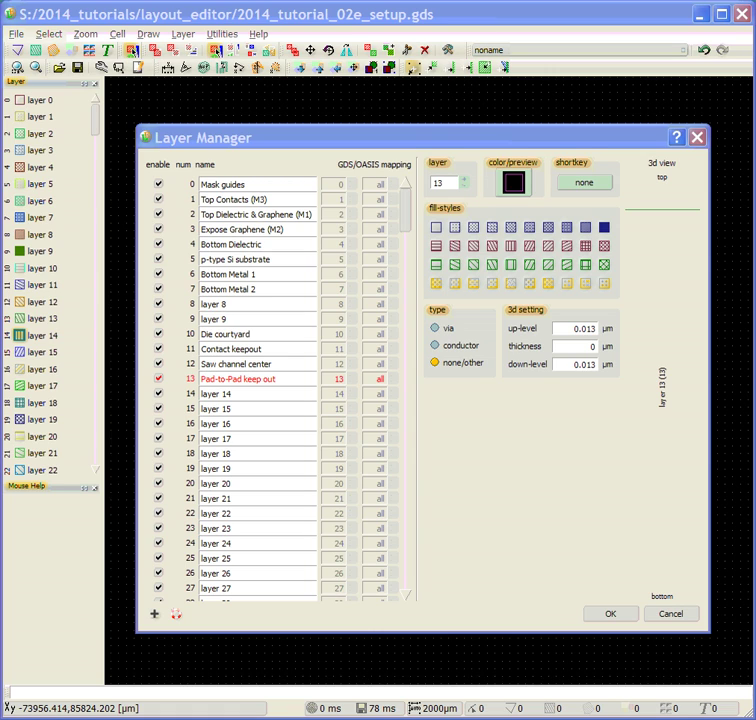
Step: Rename layer 14 as "Contact outline" and give it the empty fill style with a pale yellow color (RGB 255, 255, 127)
{"action": "left_click", "coordinate": [243, 398]}
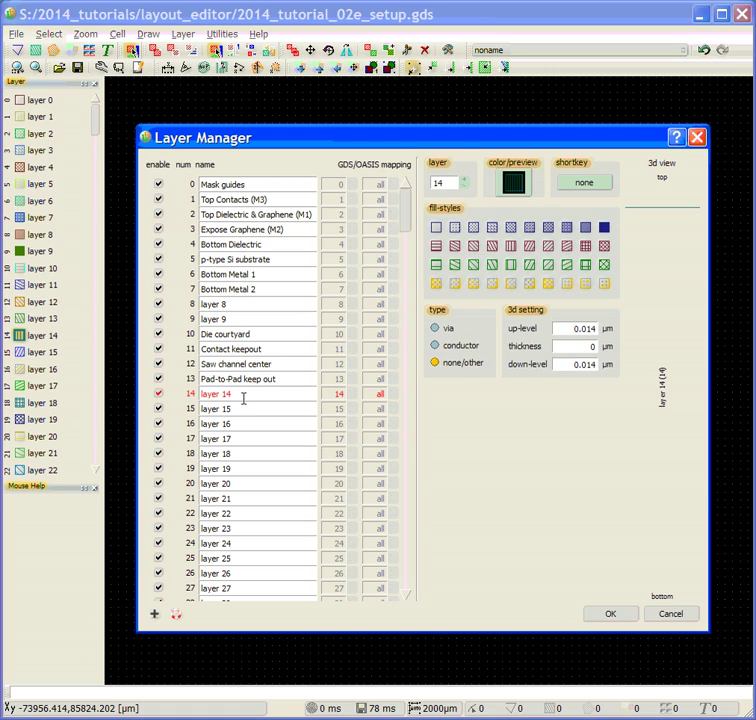
{"action": "left_click_drag", "start_coordinate": [243, 398], "coordinate": [191, 394]}
{"action": "type", "text": "Contact outline"}
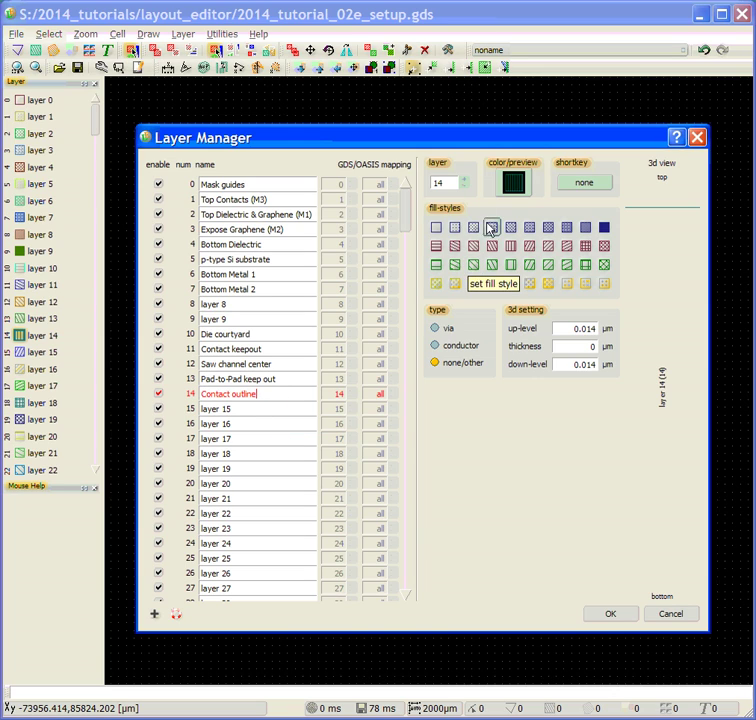
{"action": "left_click", "coordinate": [436, 229]}
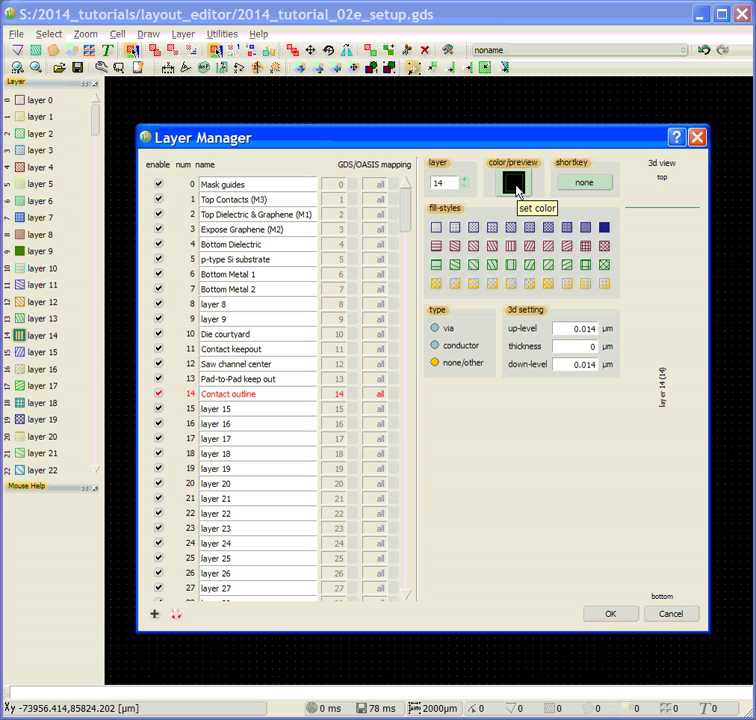
{"action": "left_click", "coordinate": [585, 183]}
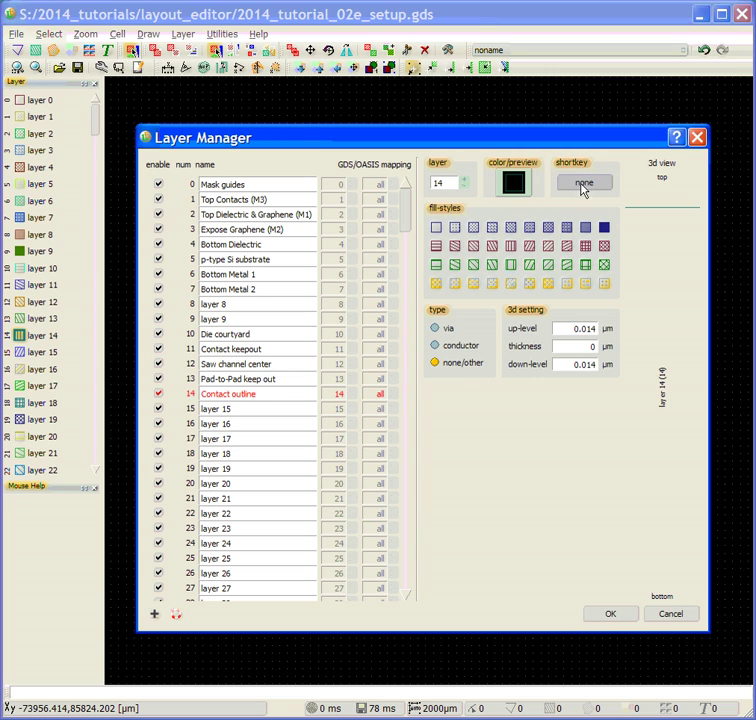
{"action": "left_click", "coordinate": [506, 183]}
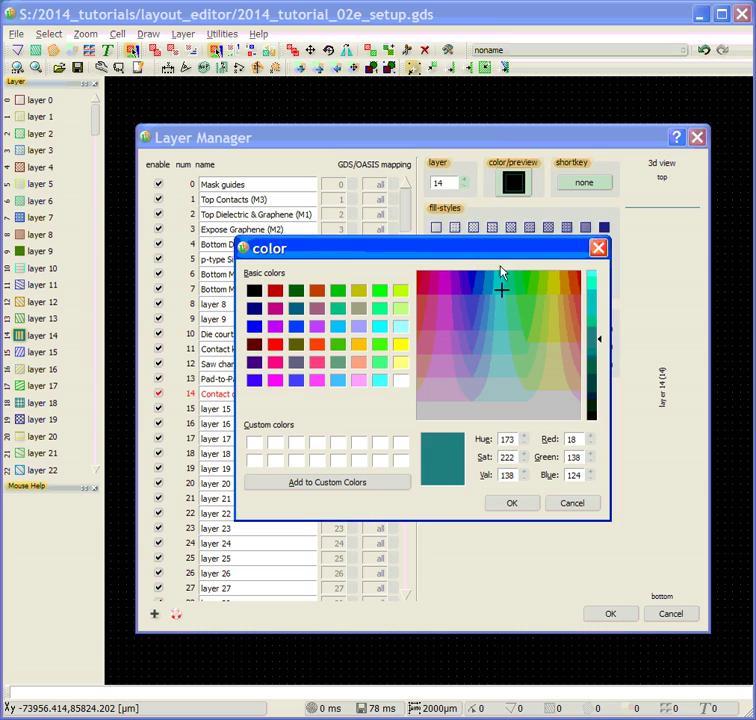
{"action": "left_click", "coordinate": [398, 364]}
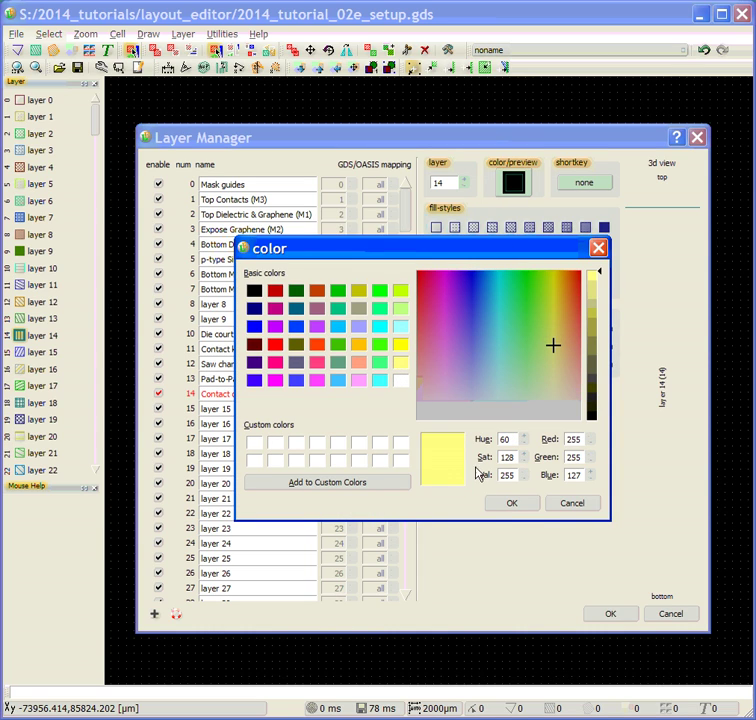
{"action": "left_click", "coordinate": [509, 504]}
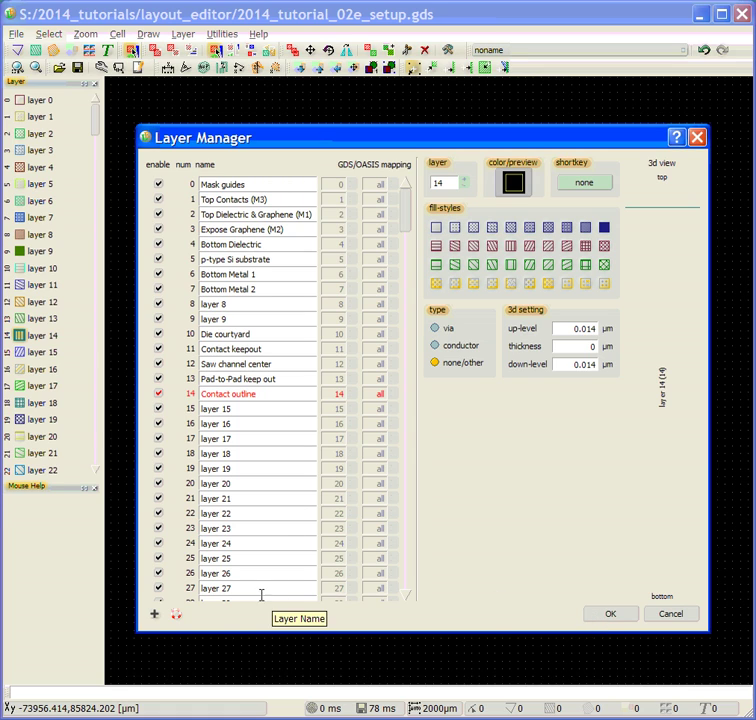
Step: Disable all layers in the Layer Manager using the additional layer options
{"action": "left_click", "coordinate": [154, 616]}
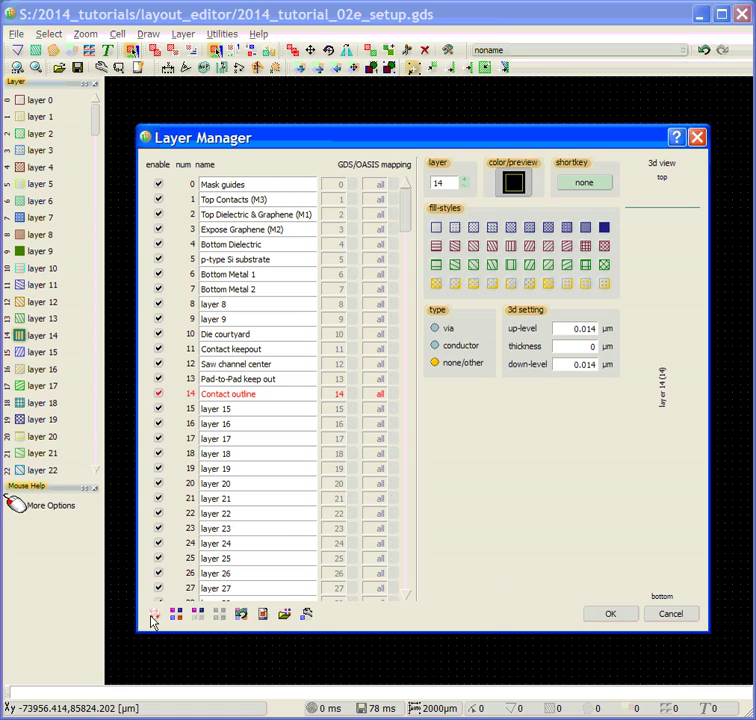
{"action": "left_click", "coordinate": [214, 616]}
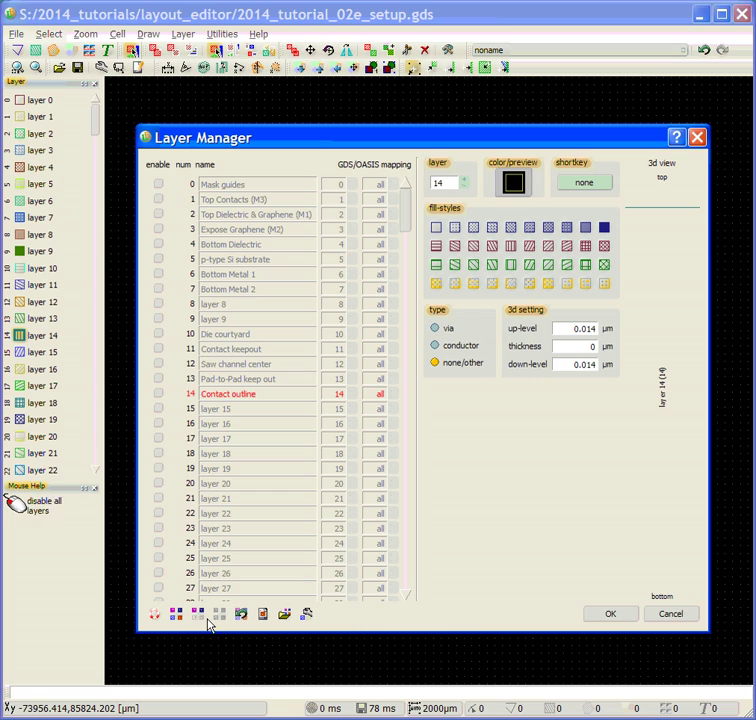
{"action": "left_click", "coordinate": [192, 616]}
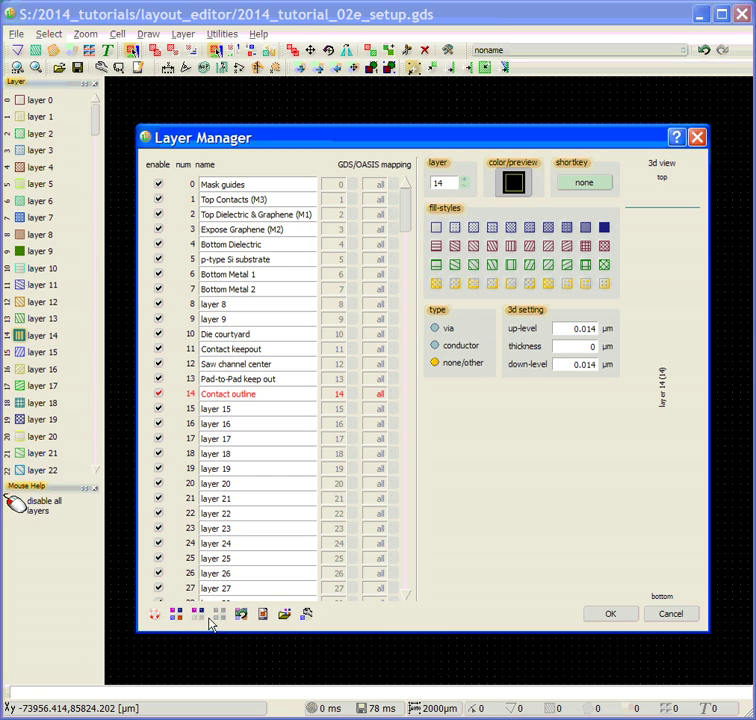
{"action": "left_click", "coordinate": [197, 616]}
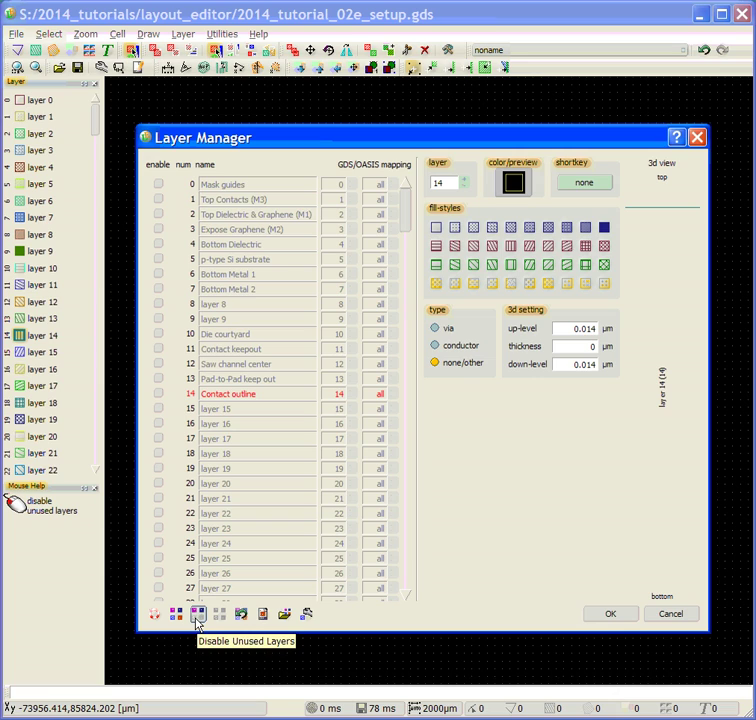
{"action": "left_click", "coordinate": [219, 614]}
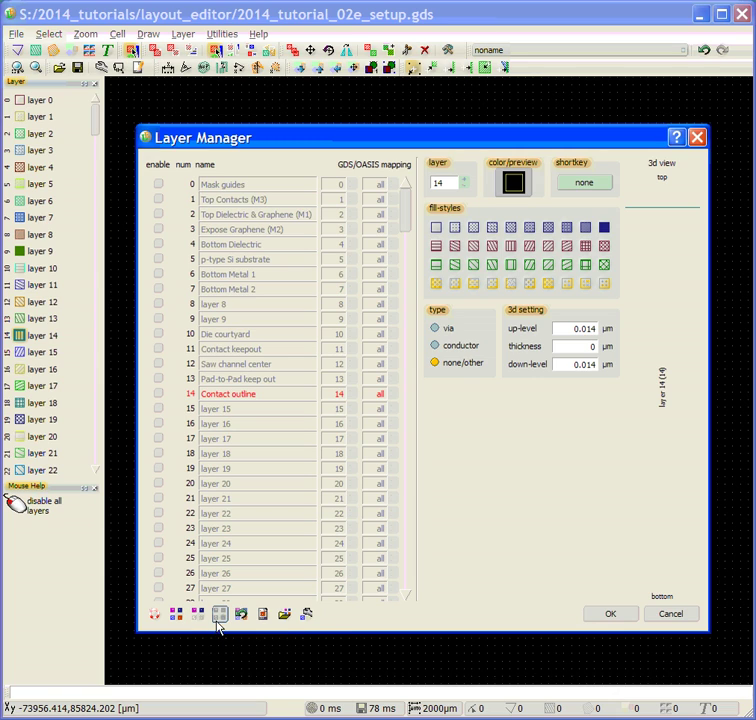
Step: Enable only layers 0 to 3 and 10 to 14, and accept the Layer Manager settings
{"action": "left_click", "coordinate": [159, 185]}
{"action": "left_click", "coordinate": [160, 199]}
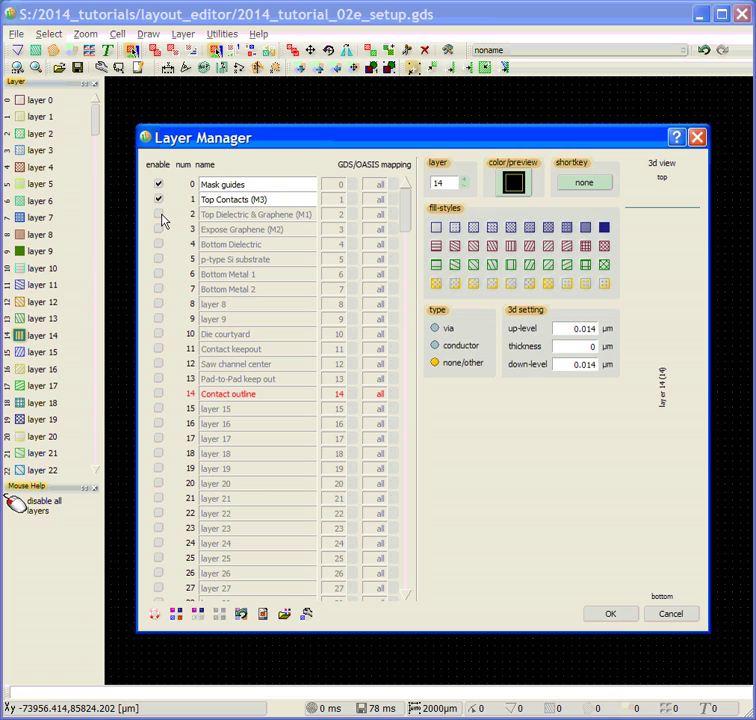
{"action": "left_click", "coordinate": [161, 215]}
{"action": "left_click", "coordinate": [160, 231]}
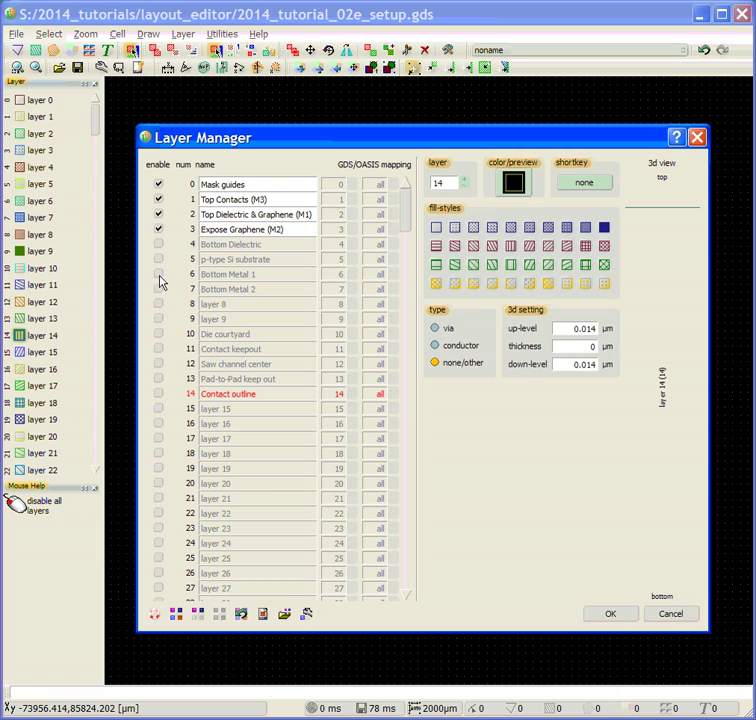
{"action": "left_click", "coordinate": [159, 334]}
{"action": "left_click", "coordinate": [158, 349]}
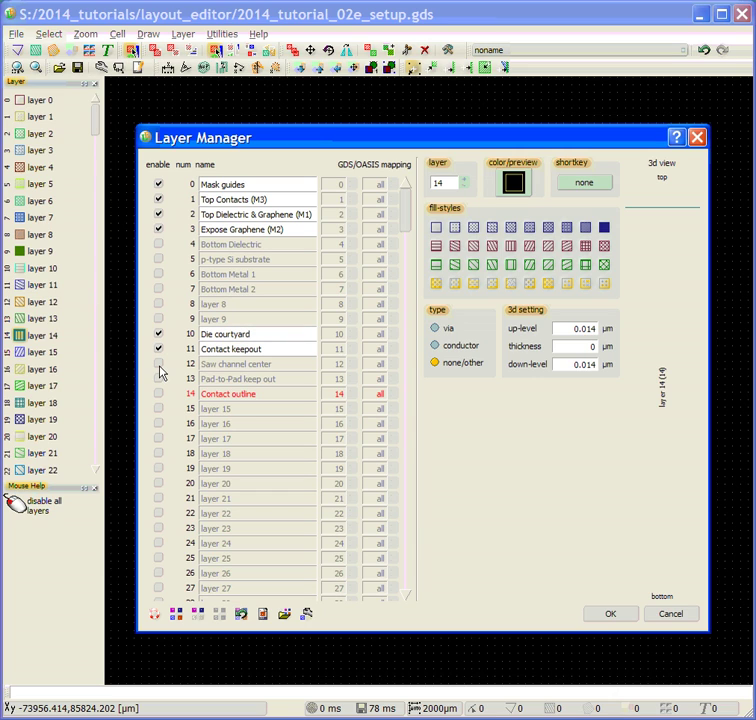
{"action": "left_click", "coordinate": [158, 364]}
{"action": "left_click", "coordinate": [158, 379]}
{"action": "left_click", "coordinate": [158, 394]}
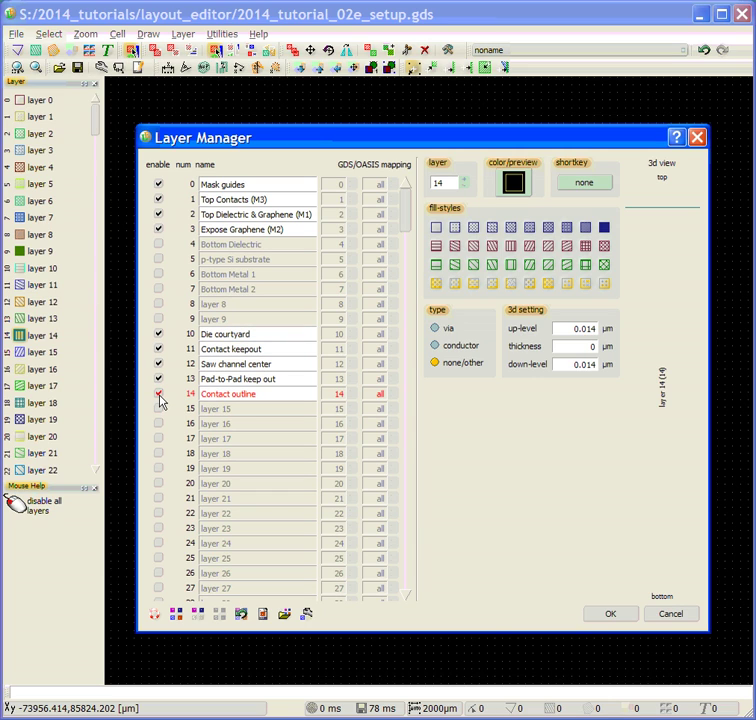
{"action": "left_click", "coordinate": [603, 620]}
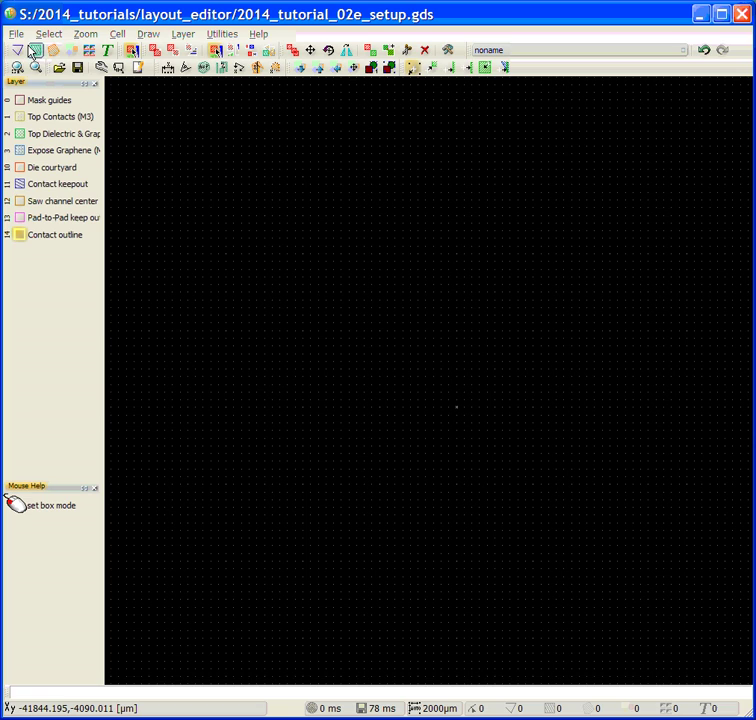
Step: Attach photomaskportal_glass_mask_templates.gds to the current layout and check the list of available cells
{"action": "left_click", "coordinate": [17, 36]}
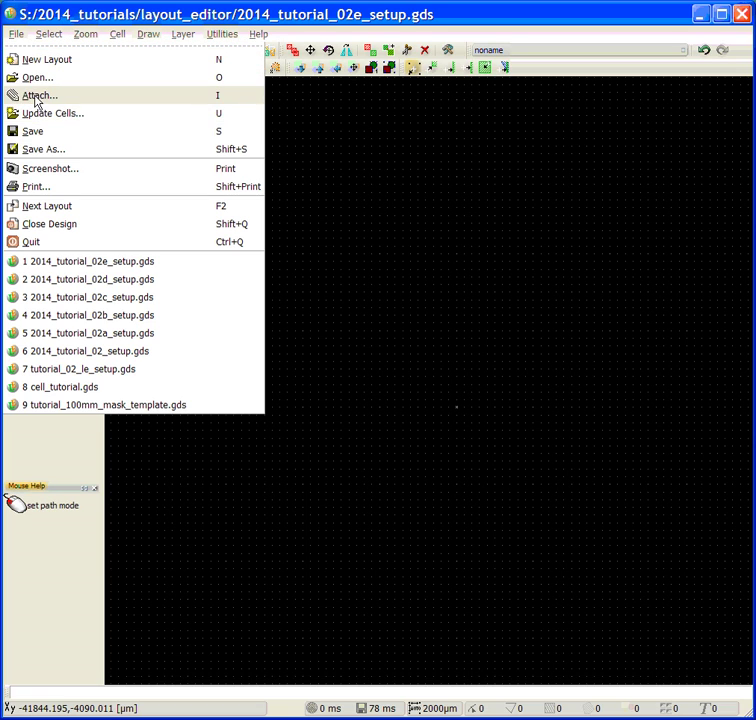
{"action": "left_click", "coordinate": [34, 95]}
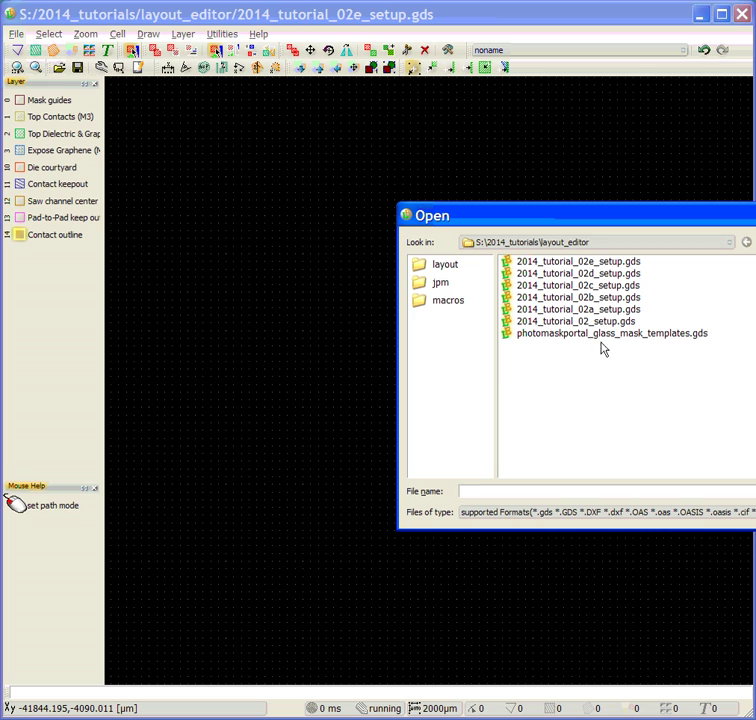
{"action": "left_click", "coordinate": [521, 336]}
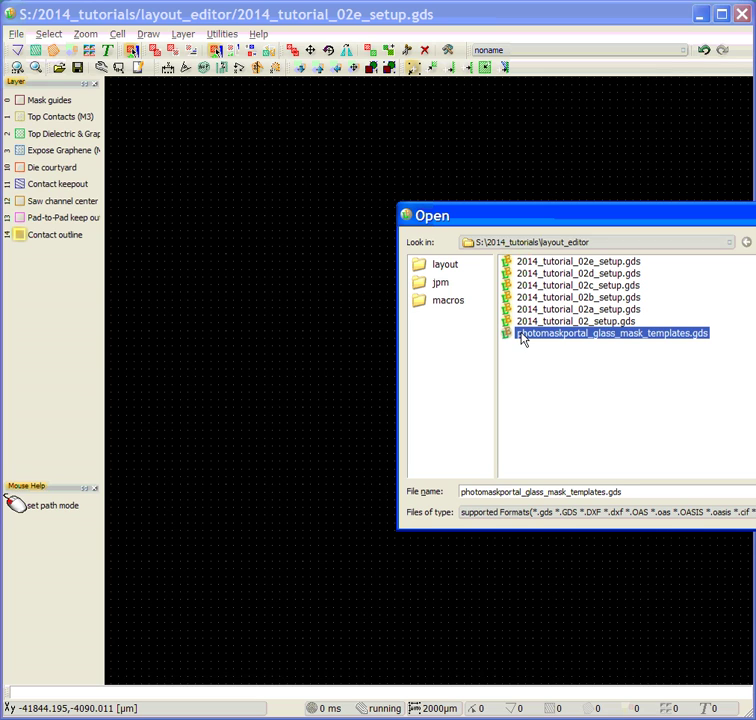
{"action": "double_click", "coordinate": [620, 335]}
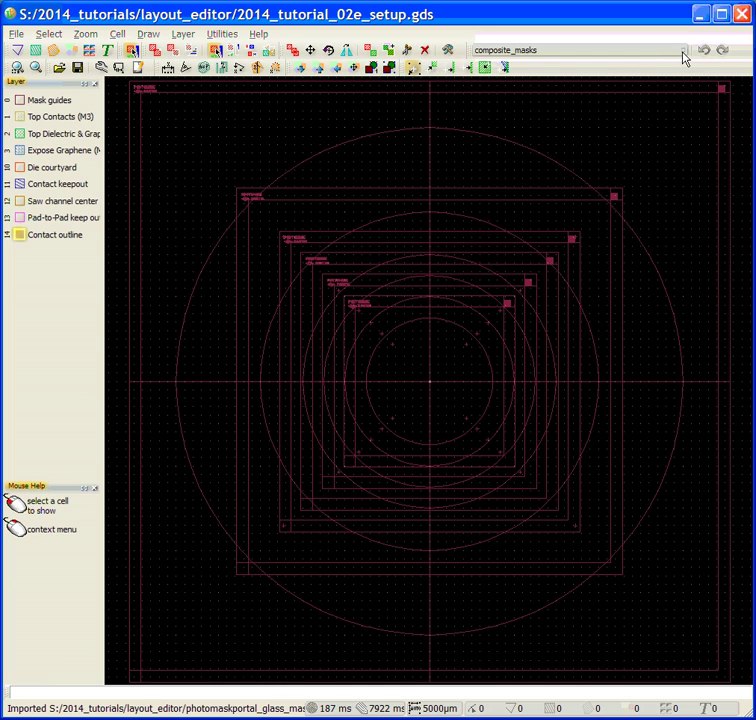
{"action": "left_click", "coordinate": [682, 50]}
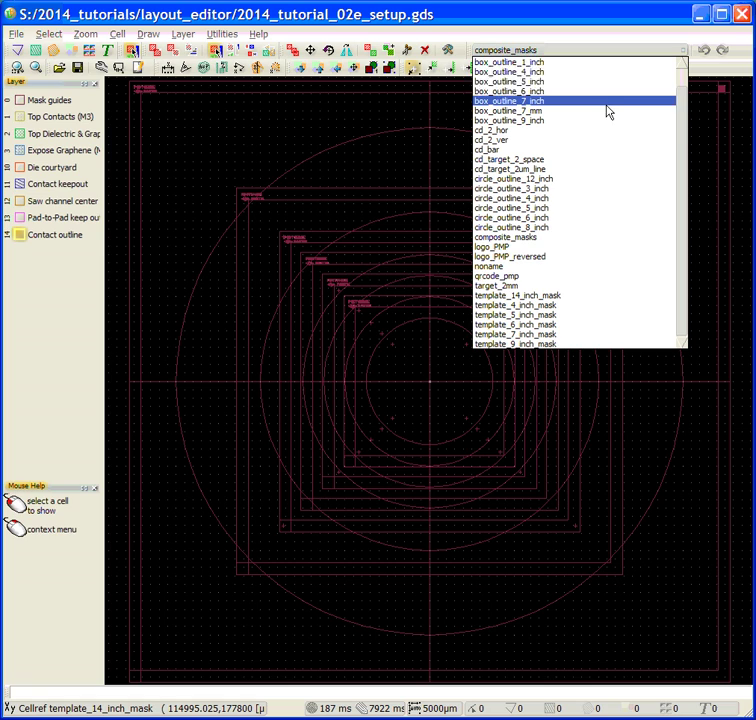
{"action": "left_click", "coordinate": [614, 15]}
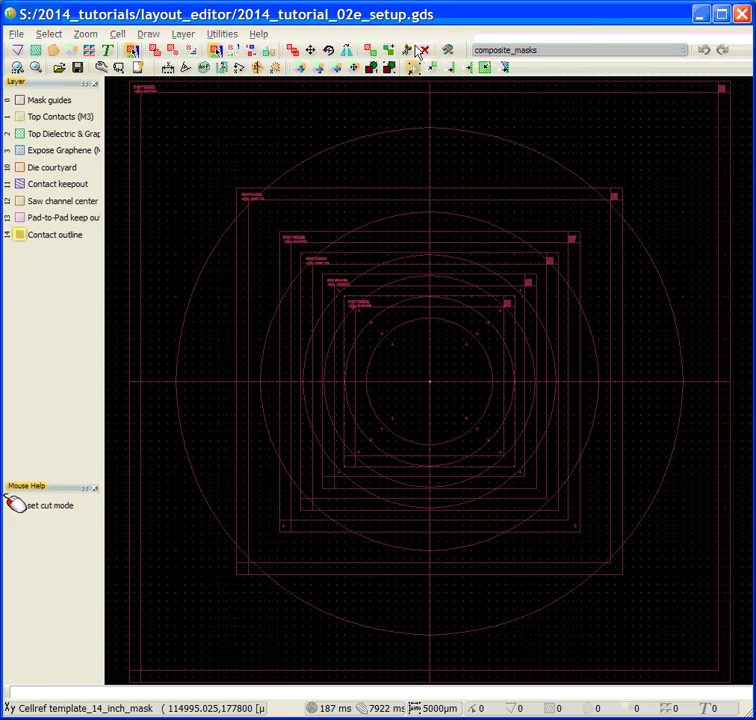
Step: Create a new cell and name it "wafer"
{"action": "left_click", "coordinate": [116, 34]}
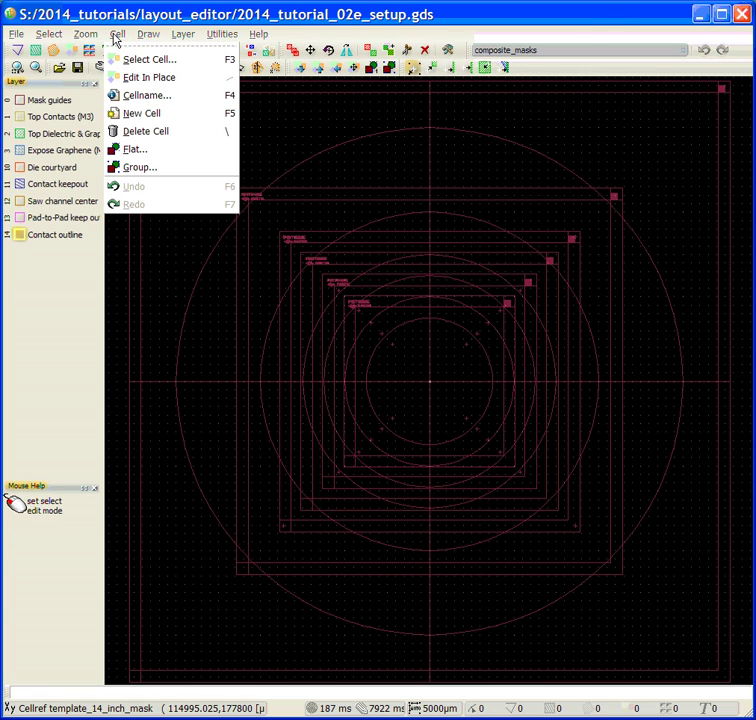
{"action": "left_click", "coordinate": [137, 113]}
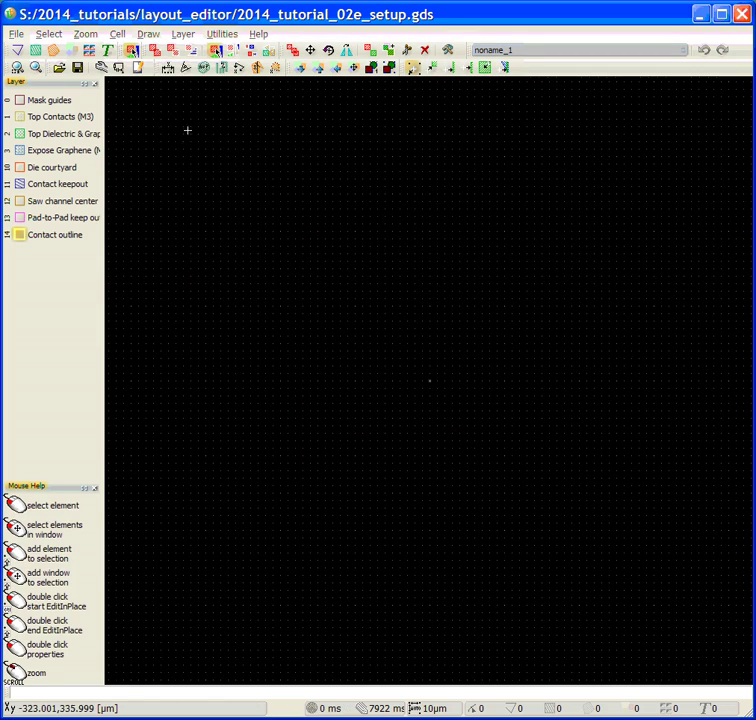
{"action": "left_click", "coordinate": [117, 34]}
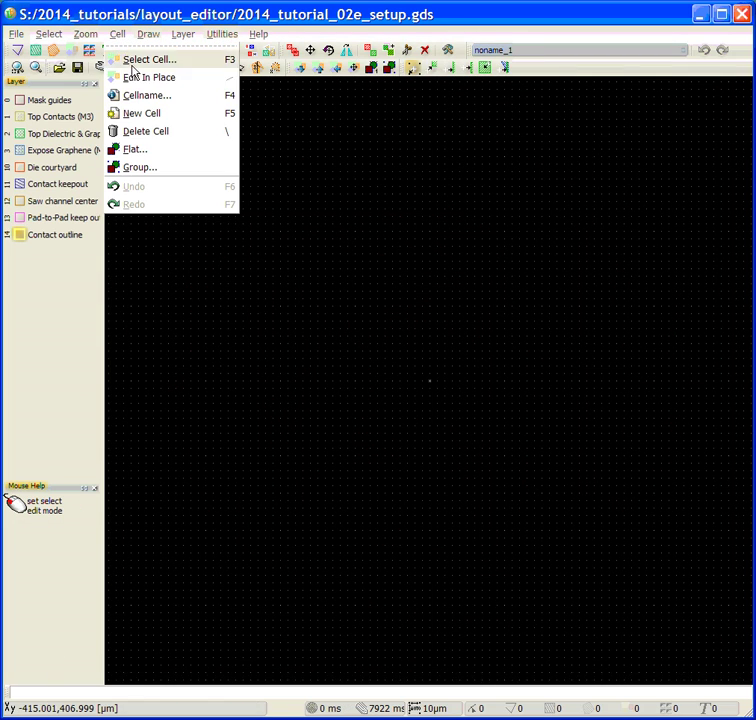
{"action": "left_click", "coordinate": [131, 95]}
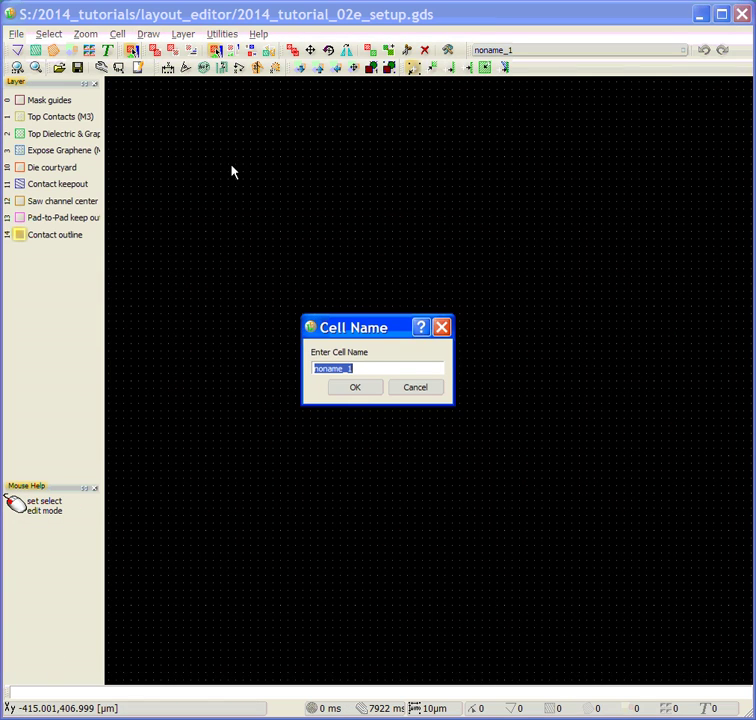
{"action": "type", "text": "wafer"}
{"action": "left_click", "coordinate": [354, 390]}
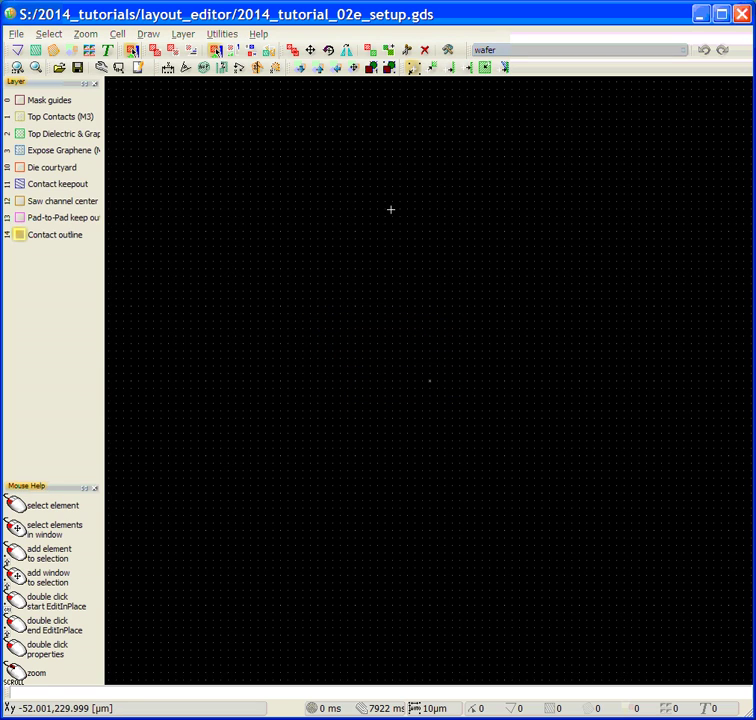
Step: Place the template_5_inch_mask cell in the wafer cell with its origin at 0,0, and end the placement mode
{"action": "left_click", "coordinate": [146, 36]}
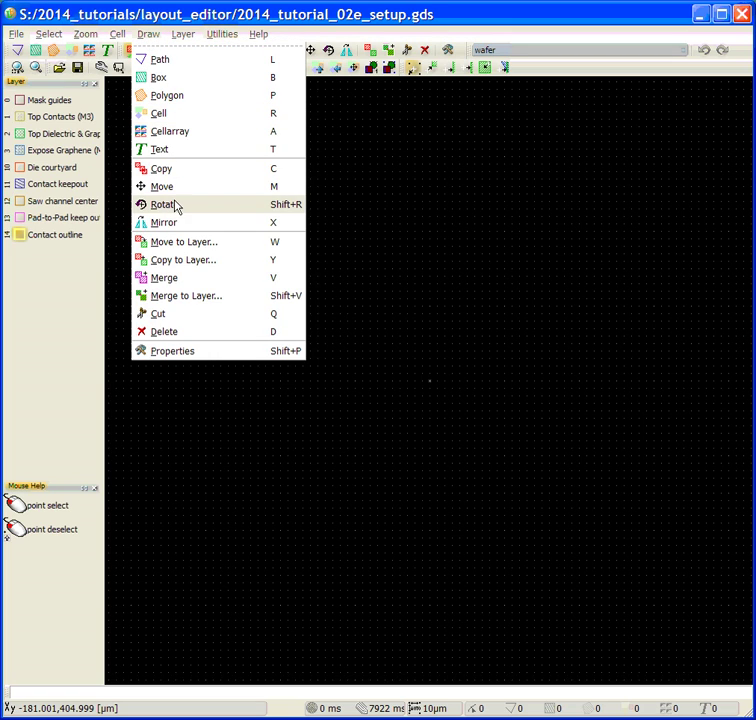
{"action": "left_click", "coordinate": [180, 117]}
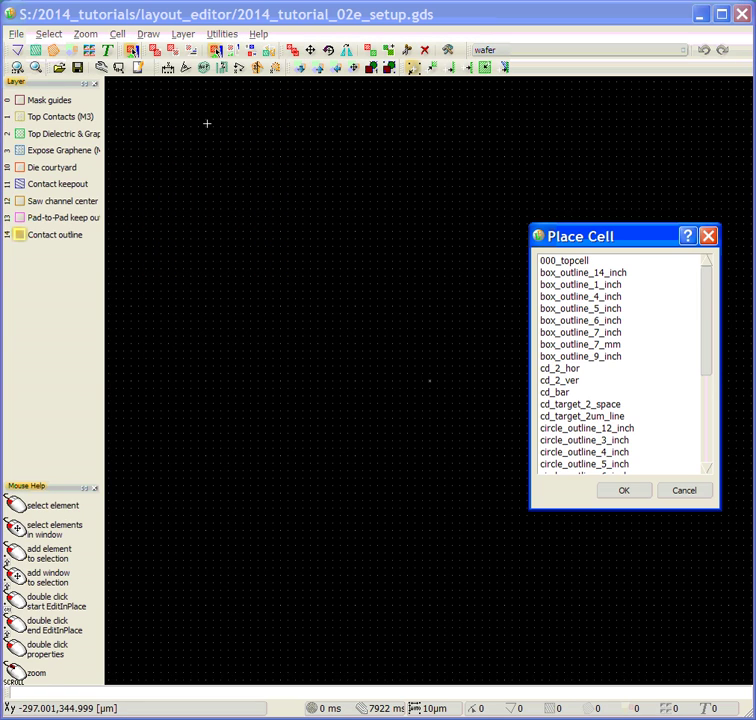
{"action": "left_click_drag", "start_coordinate": [712, 362], "coordinate": [715, 489]}
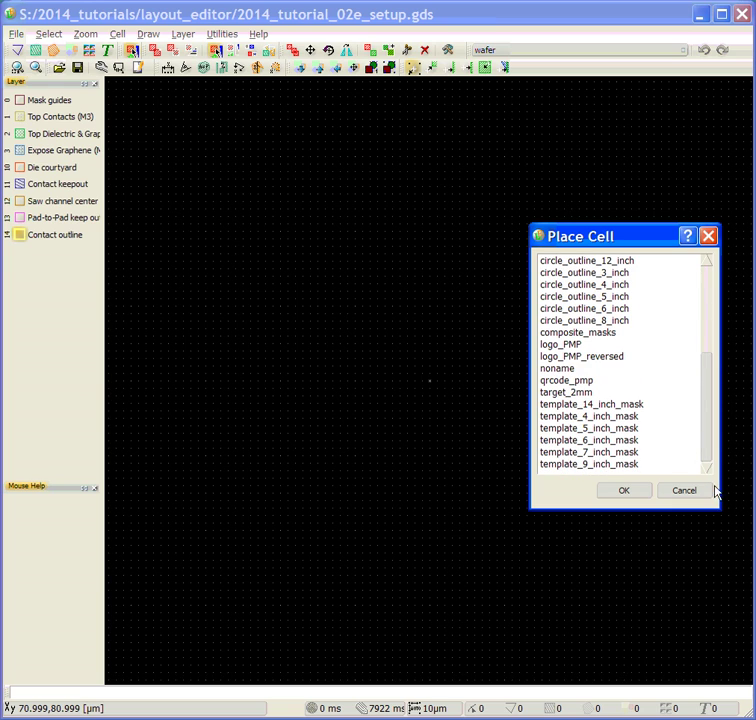
{"action": "left_click", "coordinate": [587, 430]}
{"action": "left_click", "coordinate": [621, 493]}
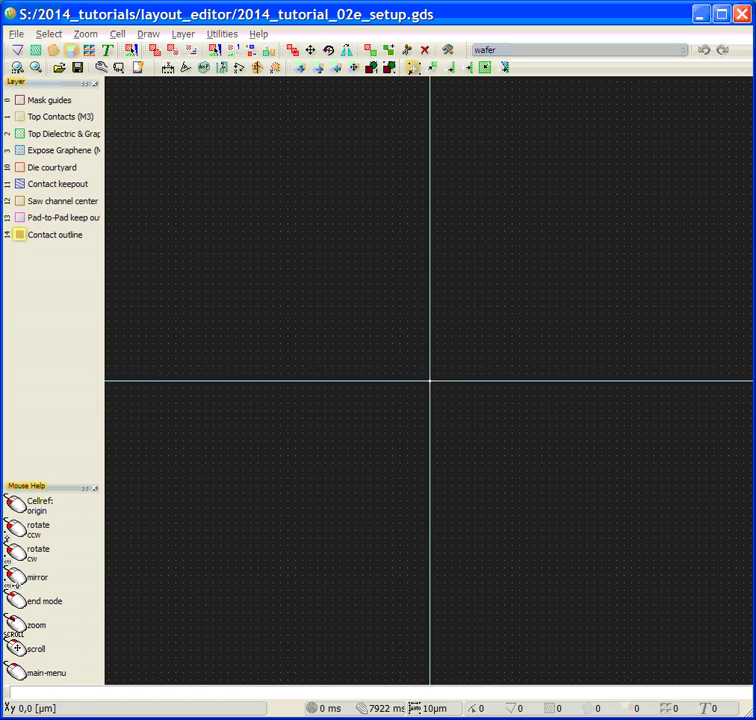
{"action": "scroll", "coordinate": [430, 380], "scroll_direction": "down", "scroll_amount": 8}
{"action": "scroll", "coordinate": [430, 378], "scroll_direction": "up", "scroll_amount": 1}
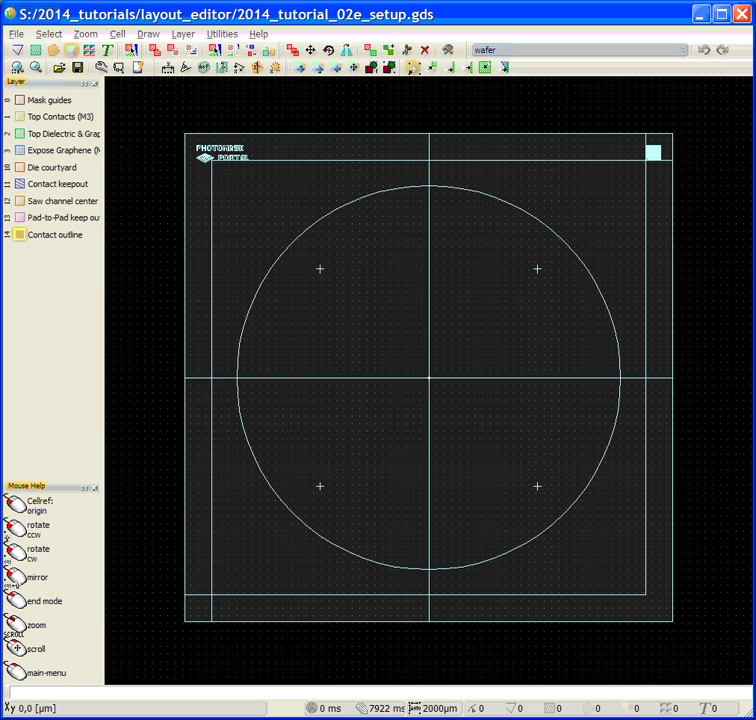
{"action": "left_click", "coordinate": [429, 377]}
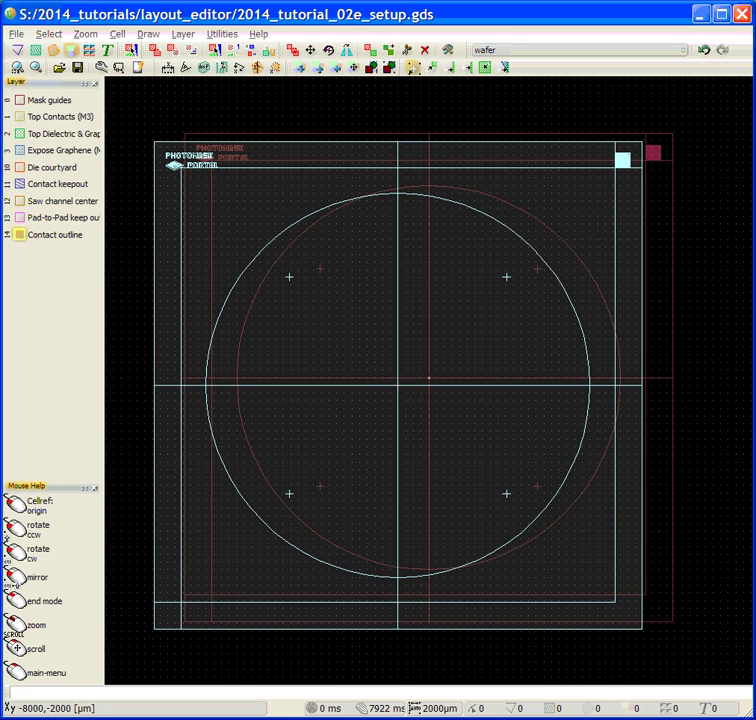
{"action": "key", "text": "Escape"}
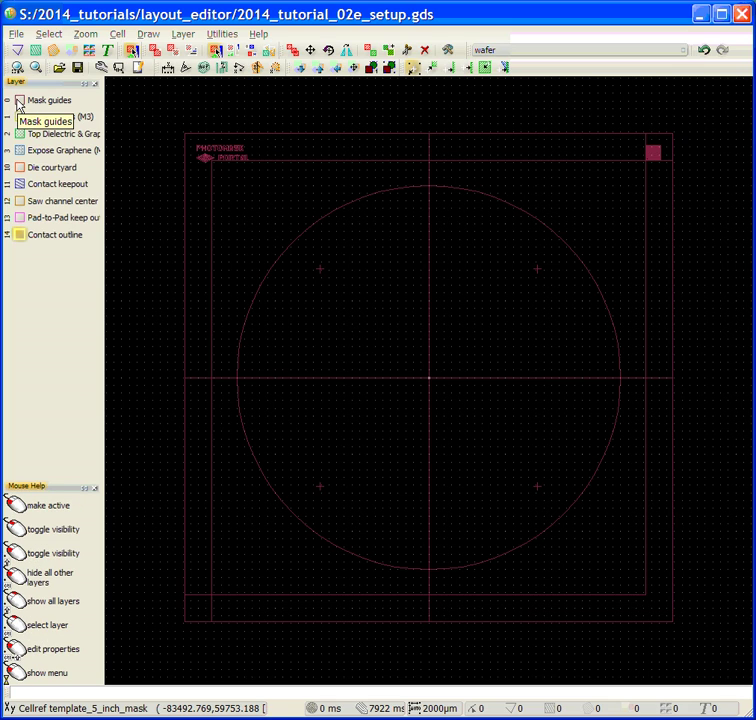
Step: Toggle the visibility of the Mask guides layer off and back on, and save the layout file
{"action": "left_click", "coordinate": [18, 104]}
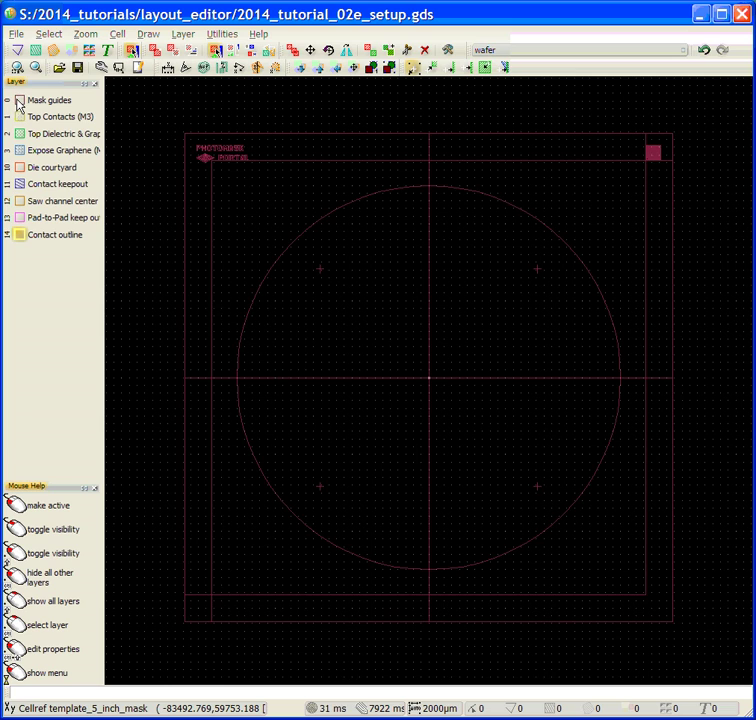
{"action": "left_click", "coordinate": [18, 104]}
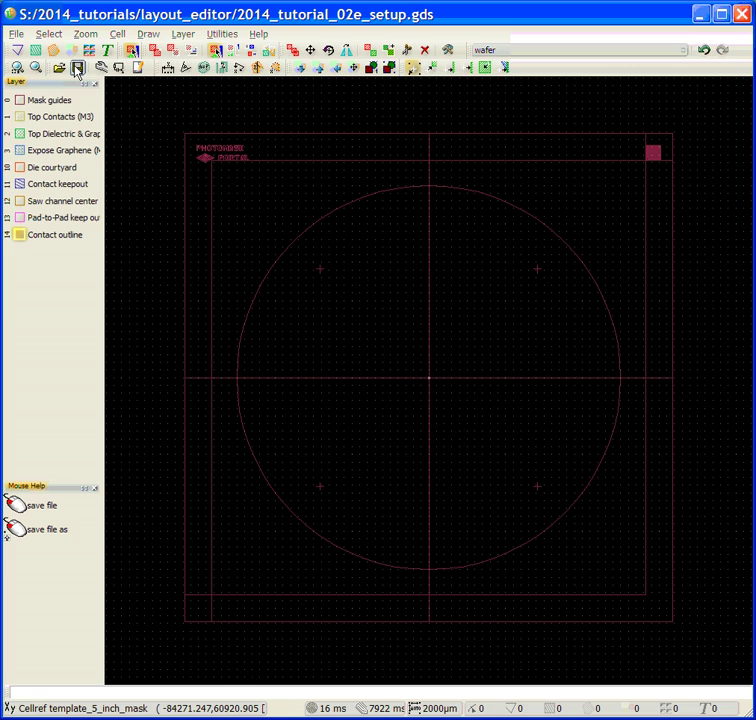
{"action": "left_click", "coordinate": [77, 68]}
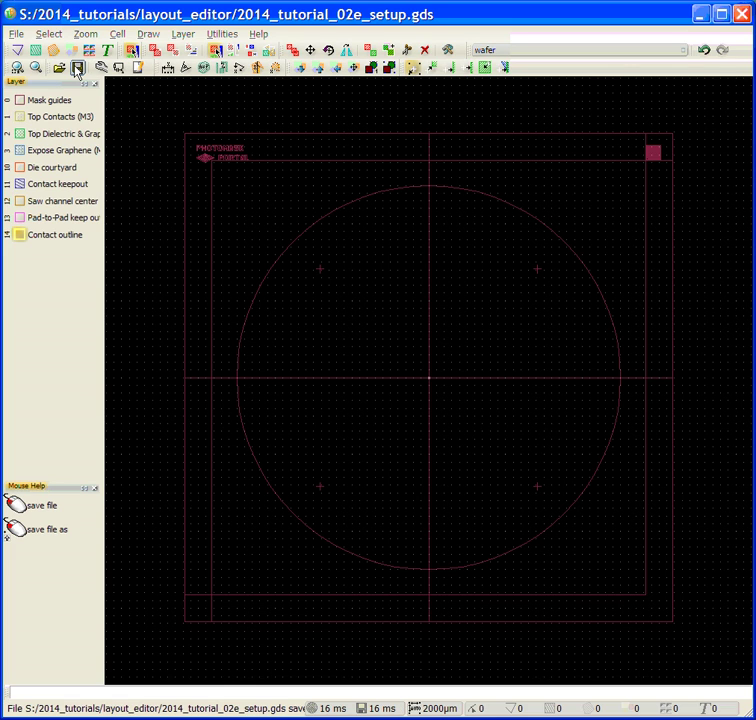